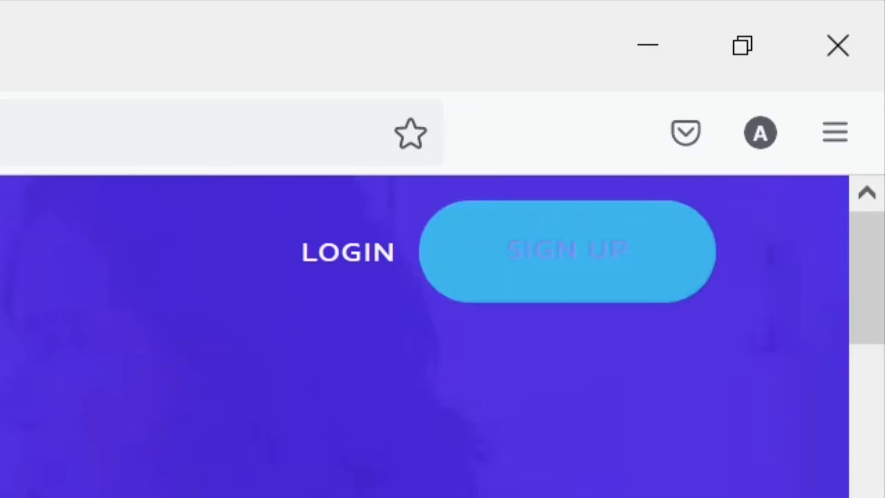
Step: Sign up for a Powtoon account through the Google sign-up option with the personal Google account
{"action": "left_click", "coordinate": [567, 251]}
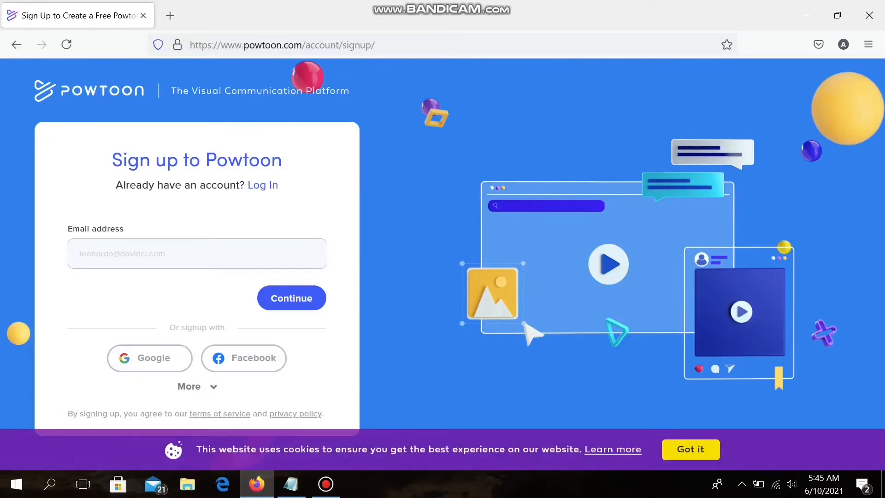
{"action": "left_click", "coordinate": [190, 386]}
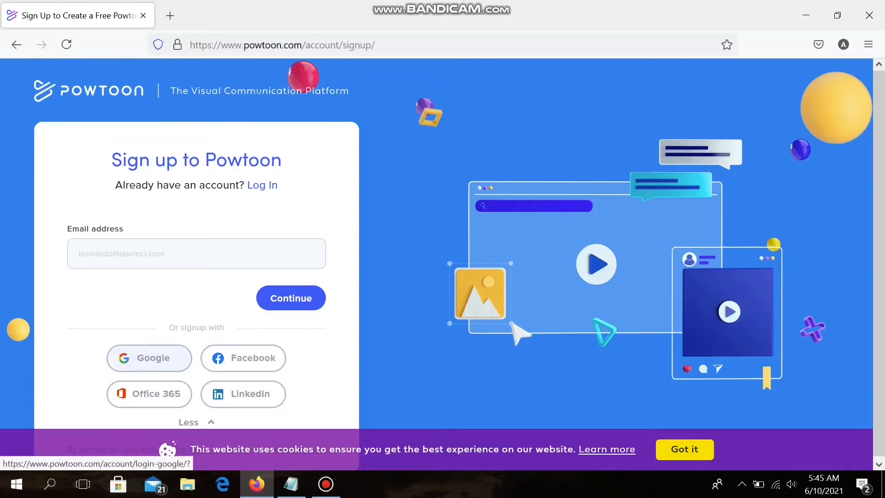
{"action": "left_click", "coordinate": [149, 358]}
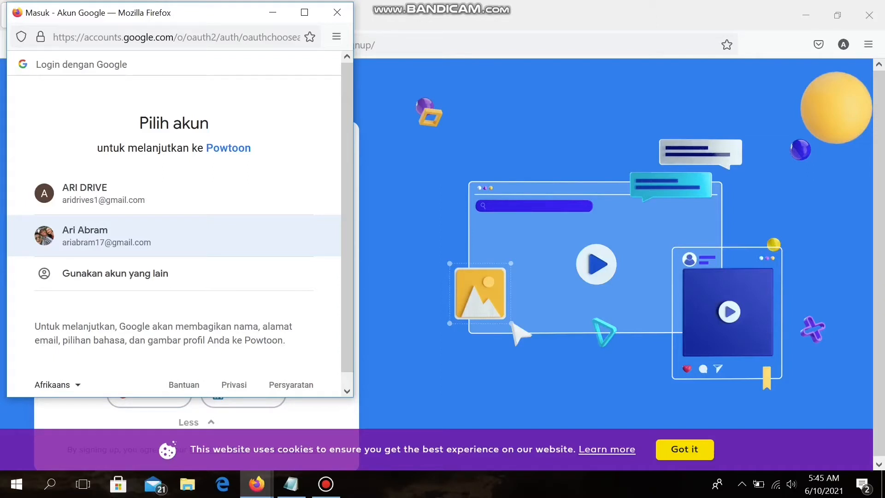
{"action": "left_click", "coordinate": [105, 235]}
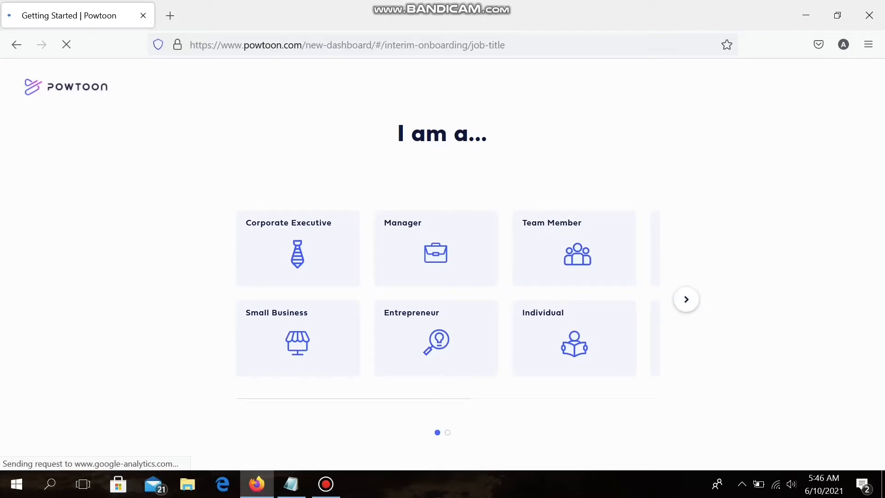
Step: Look through both pages of role choices in the "I am a..." onboarding question
{"action": "left_click", "coordinate": [686, 299]}
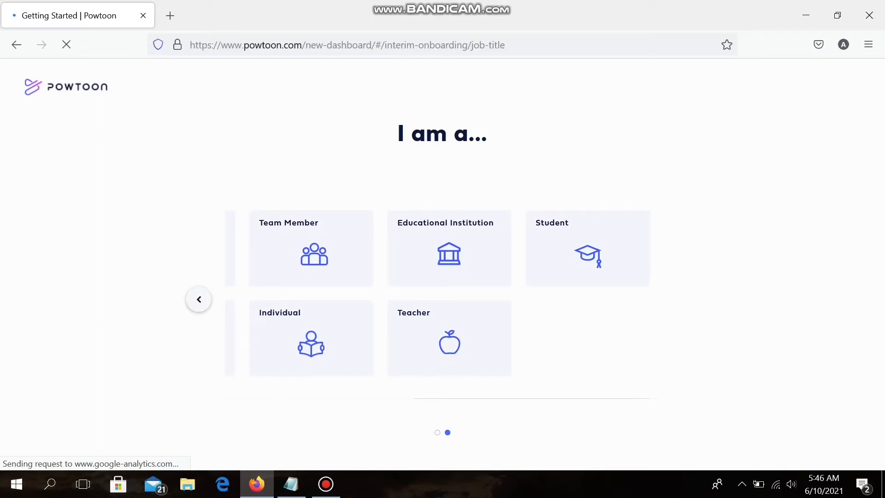
{"action": "left_click", "coordinate": [199, 299]}
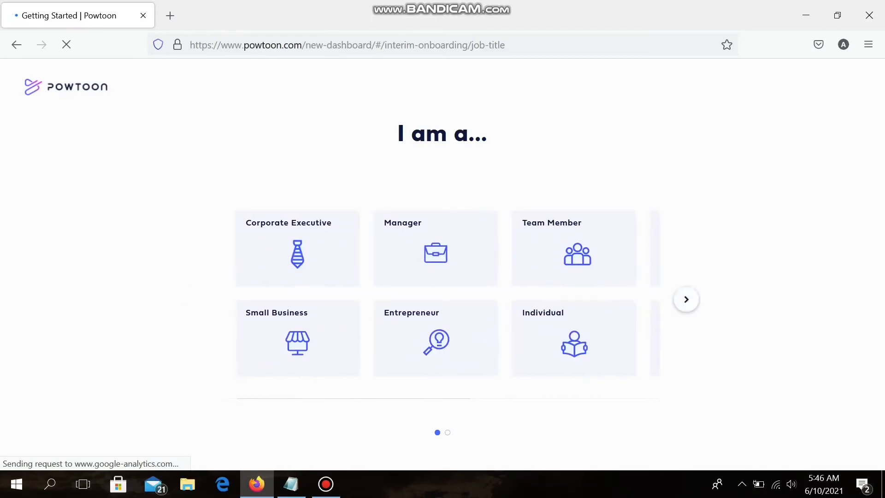
{"action": "left_click", "coordinate": [685, 299]}
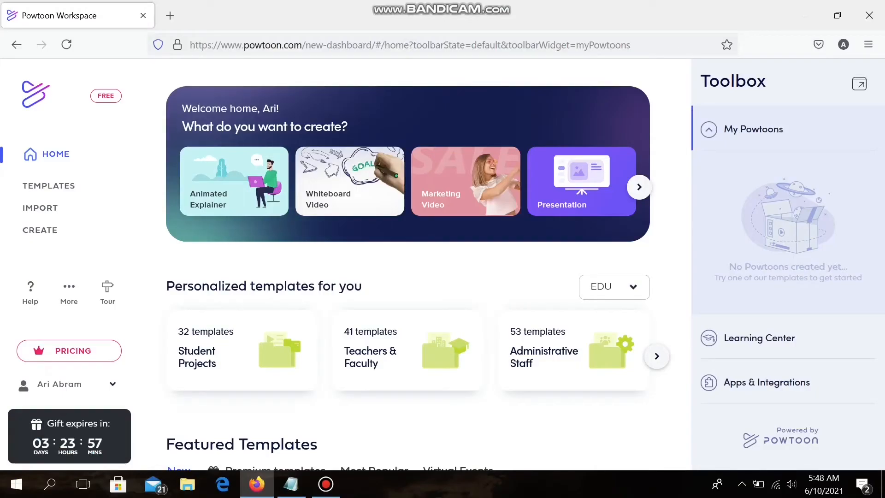
Step: Look over the workspace home page and open the full template library
{"action": "scroll", "coordinate": [418, 157], "scroll_direction": "down", "scroll_amount": 2}
{"action": "scroll", "coordinate": [417, 264], "scroll_direction": "up", "scroll_amount": 2}
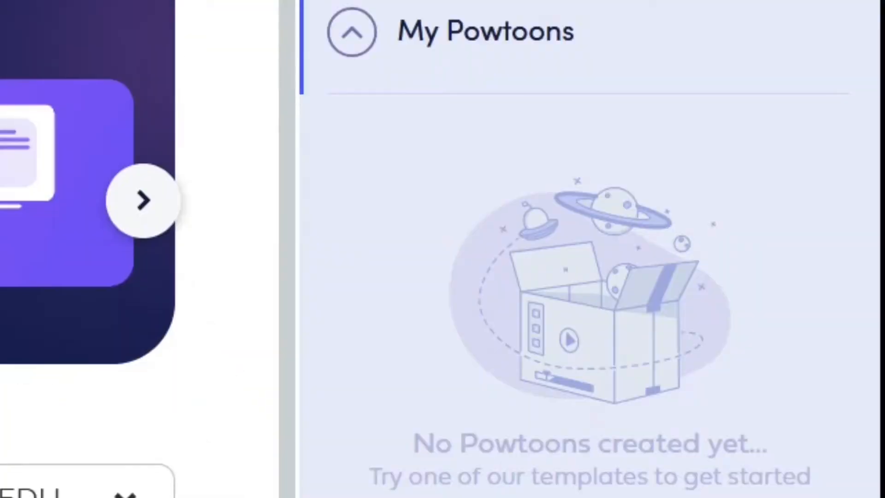
{"action": "scroll", "coordinate": [418, 264], "scroll_direction": "down", "scroll_amount": 3}
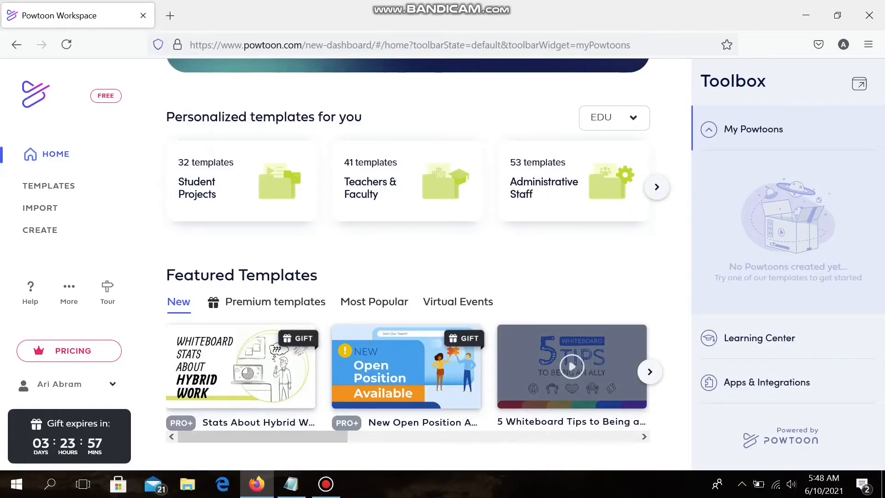
{"action": "scroll", "coordinate": [427, 266], "scroll_direction": "up", "scroll_amount": 3}
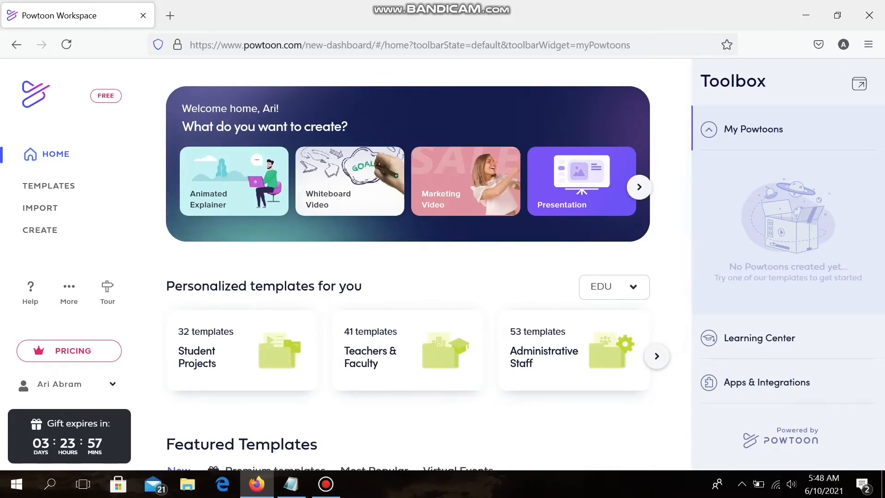
{"action": "left_click", "coordinate": [55, 186]}
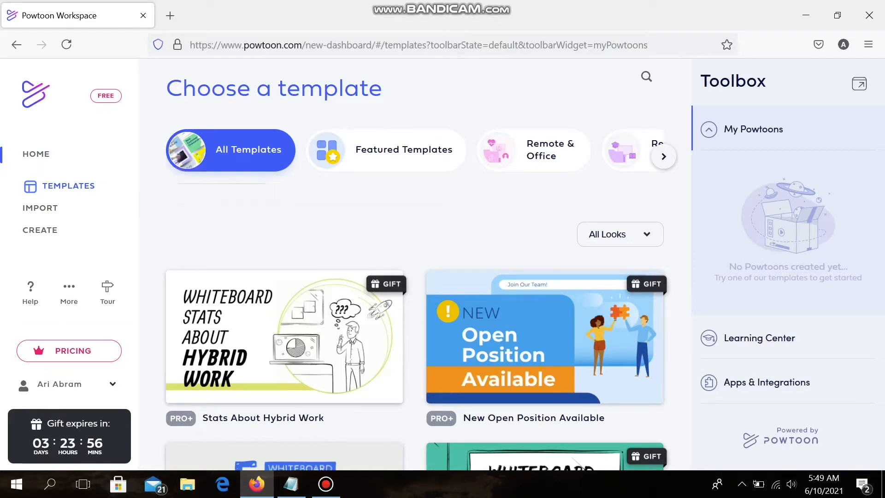
Step: Find the 5 Fun Tips template among all templates, preview it and open it for editing
{"action": "scroll", "coordinate": [414, 336], "scroll_direction": "down", "scroll_amount": 5}
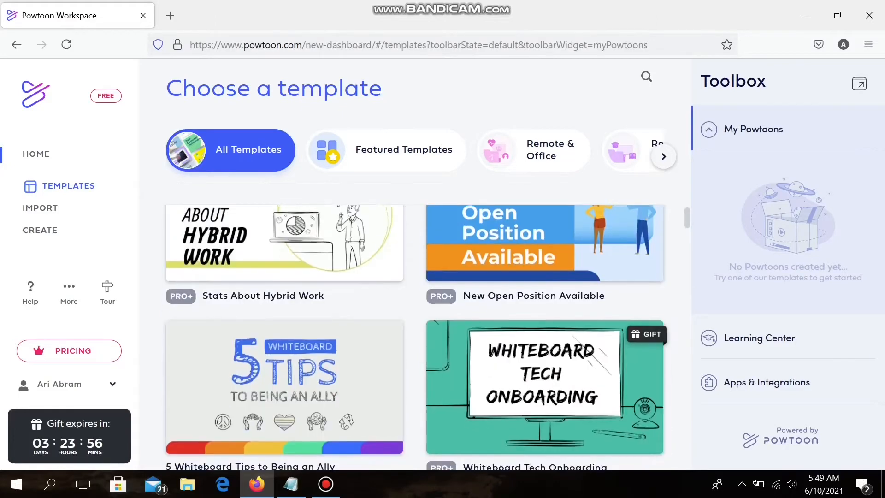
{"action": "scroll", "coordinate": [426, 338], "scroll_direction": "down", "scroll_amount": 5}
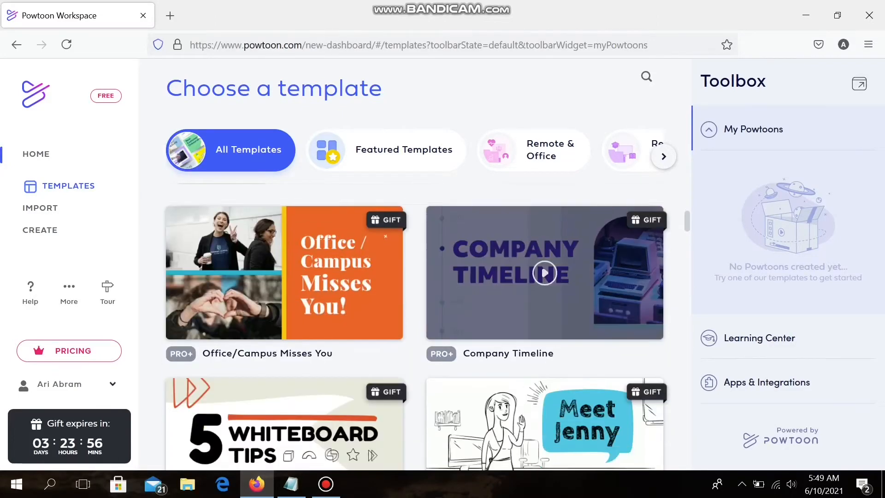
{"action": "scroll", "coordinate": [544, 329], "scroll_direction": "down", "scroll_amount": 4}
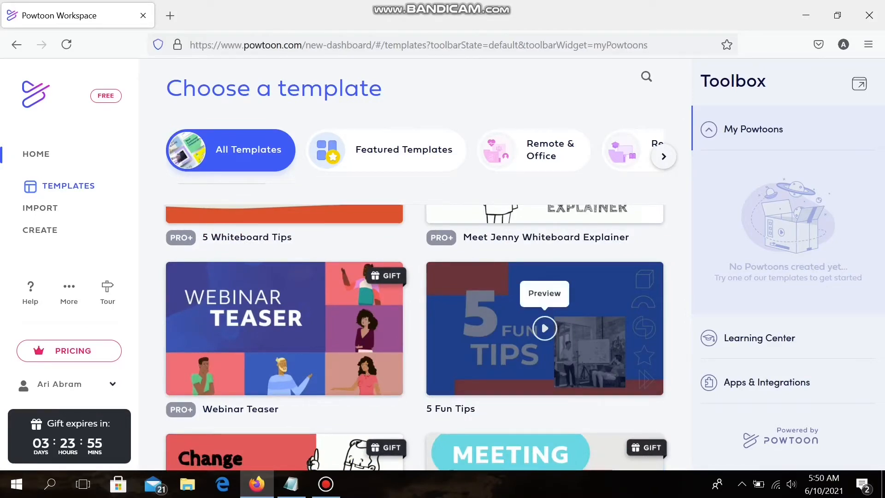
{"action": "left_click", "coordinate": [544, 328]}
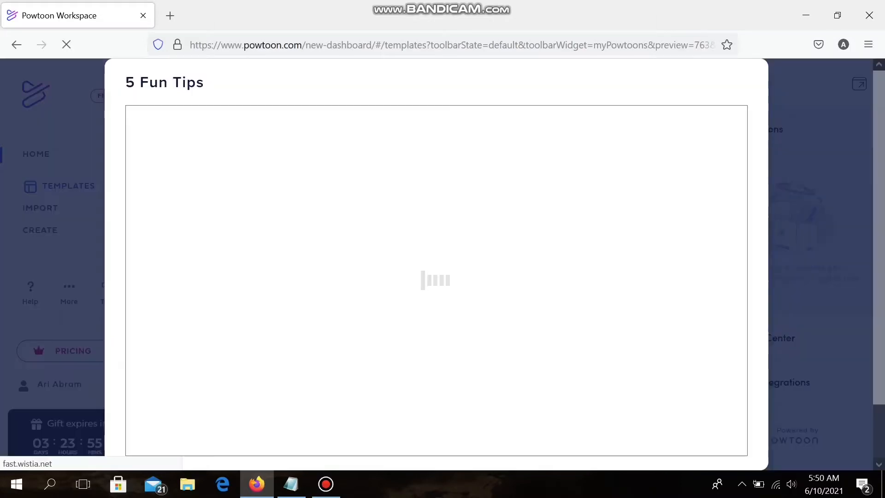
{"action": "scroll", "coordinate": [436, 230], "scroll_direction": "down", "scroll_amount": 2}
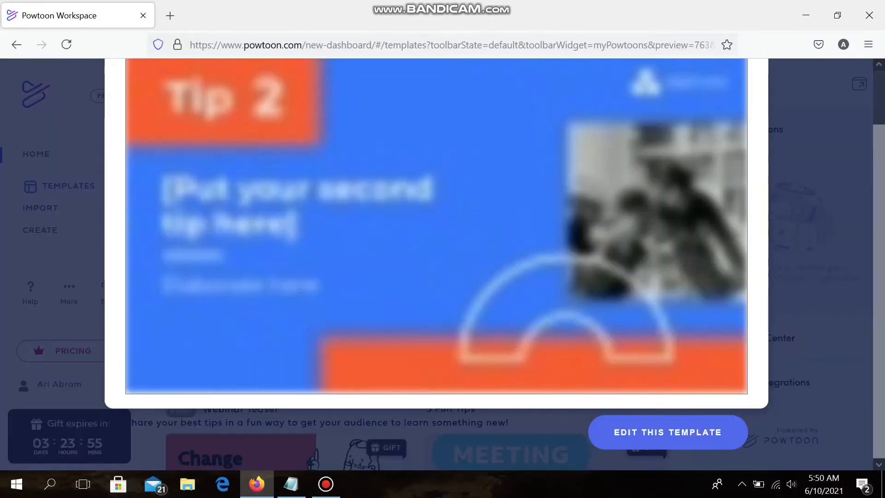
{"action": "scroll", "coordinate": [436, 264], "scroll_direction": "up", "scroll_amount": 2}
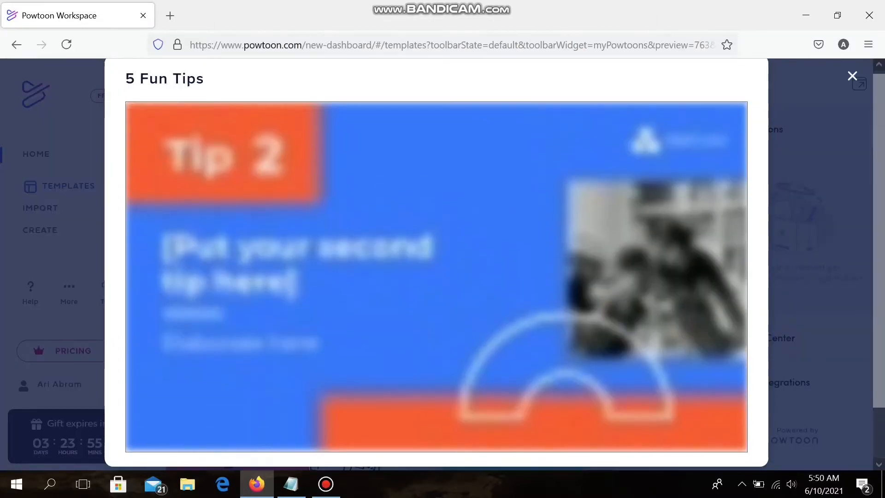
{"action": "scroll", "coordinate": [436, 264], "scroll_direction": "down", "scroll_amount": 2}
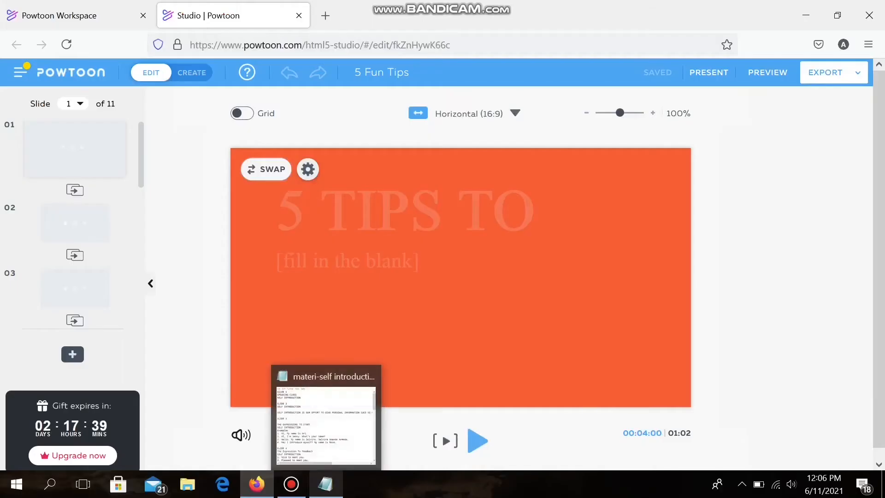
Step: Maximize the "materi-self introduction" notes in Notepad to review the slide texts, and return to the Powtoon editor
{"action": "left_click", "coordinate": [325, 484]}
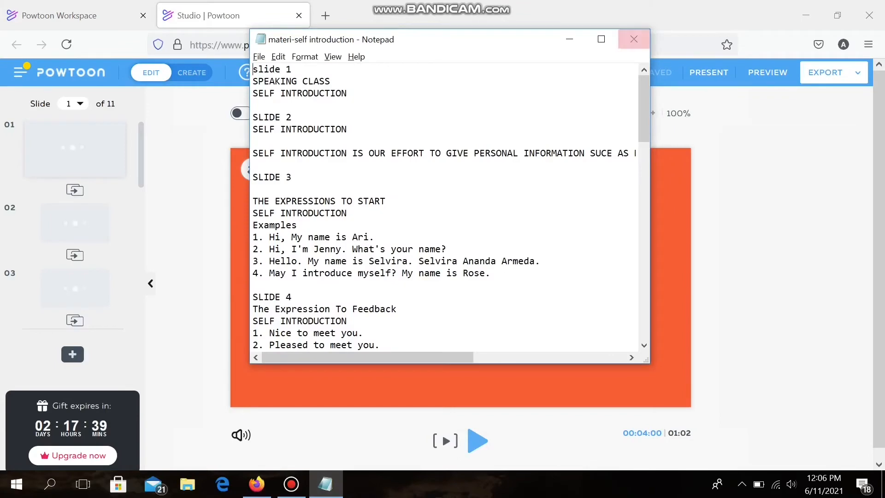
{"action": "left_click", "coordinate": [600, 39]}
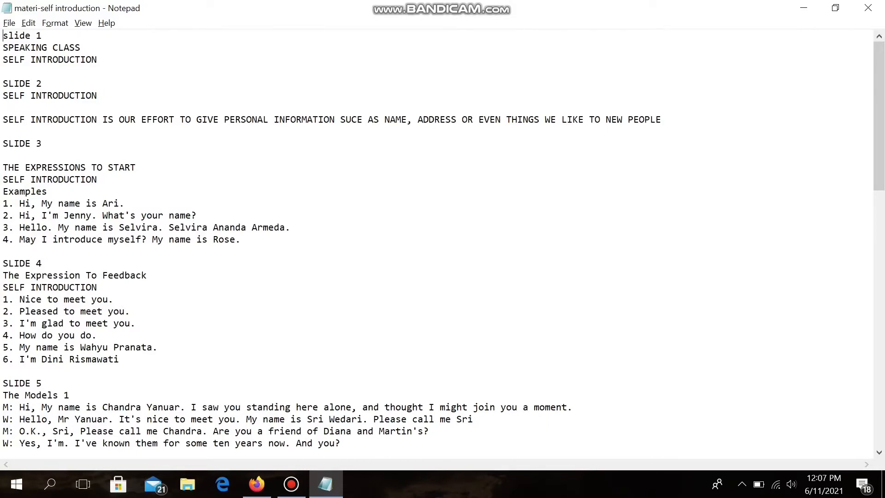
{"action": "key", "text": "alt+Tab"}
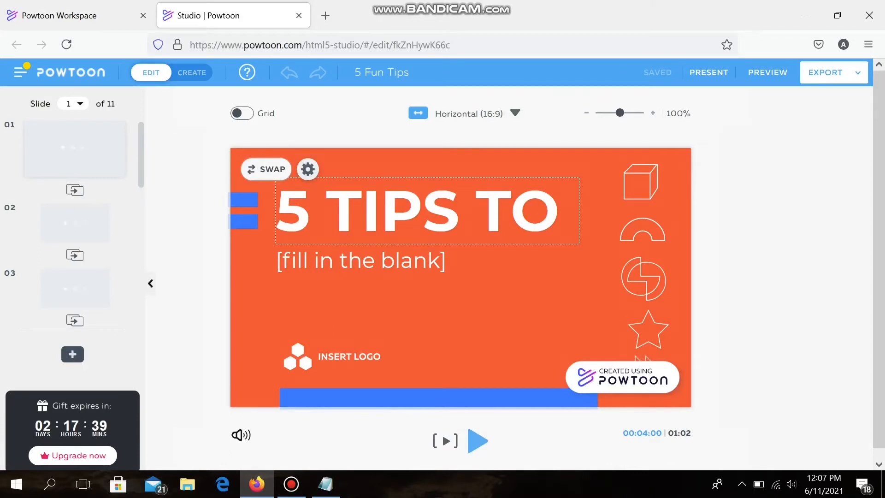
Step: Replace the "5 TIPS TO" title on slide 1 with "SPEAKING CLASS" copied from the Notepad notes
{"action": "double_click", "coordinate": [400, 211]}
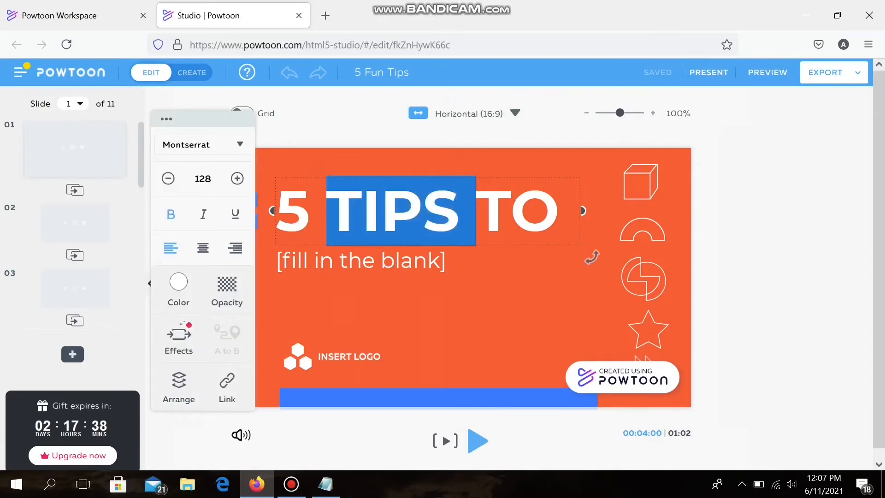
{"action": "key", "text": "ctrl+a"}
{"action": "key", "text": "alt+Tab"}
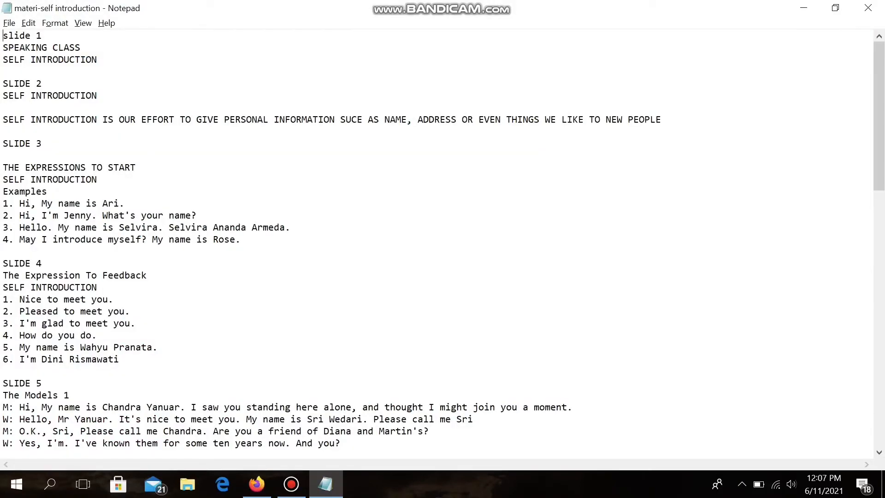
{"action": "key", "text": "shift+Left"}
{"action": "key", "text": "shift+Left"}
{"action": "key", "text": "shift+Left"}
{"action": "key", "text": "shift+Left"}
{"action": "key", "text": "shift+Left"}
{"action": "key", "text": "shift+Left"}
{"action": "key", "text": "shift+Left"}
{"action": "key", "text": "shift+Left"}
{"action": "key", "text": "shift+Left"}
{"action": "key", "text": "shift+Left"}
{"action": "key", "text": "shift+Left"}
{"action": "key", "text": "shift+Left"}
{"action": "key", "text": "shift+Left"}
{"action": "key", "text": "shift+Left"}
{"action": "key", "text": "ctrl+c"}
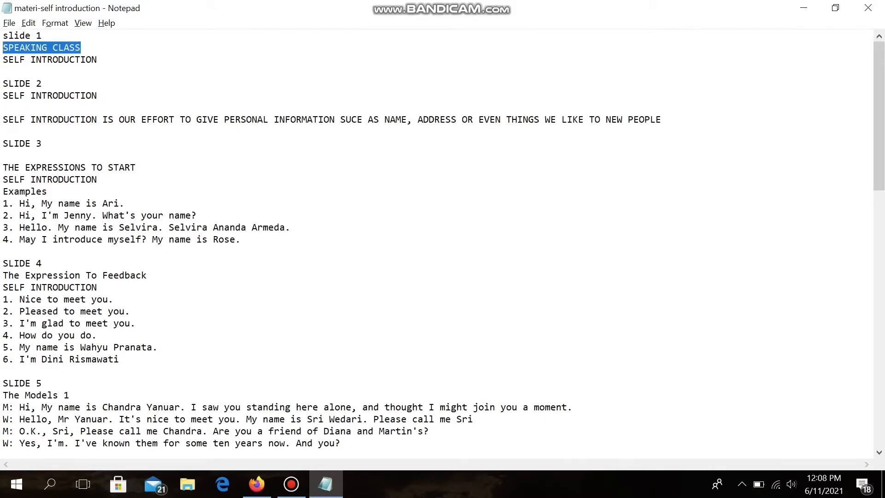
{"action": "key", "text": "alt+Tab"}
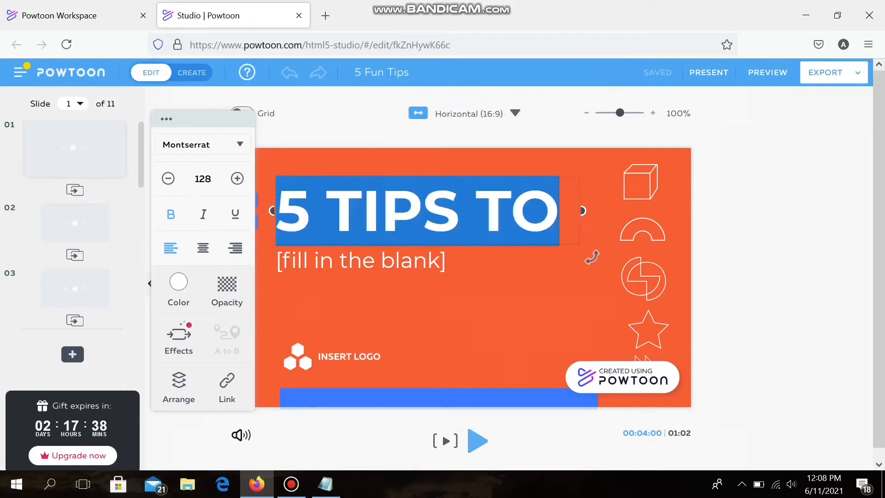
{"action": "key", "text": "ctrl+v"}
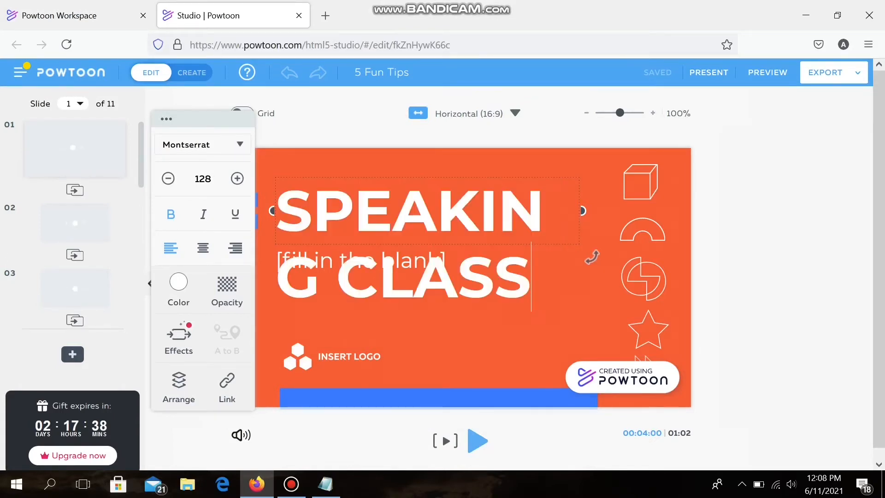
Step: Set the font size of the "SPEAKING CLASS" title to 72
{"action": "left_click", "coordinate": [203, 179]}
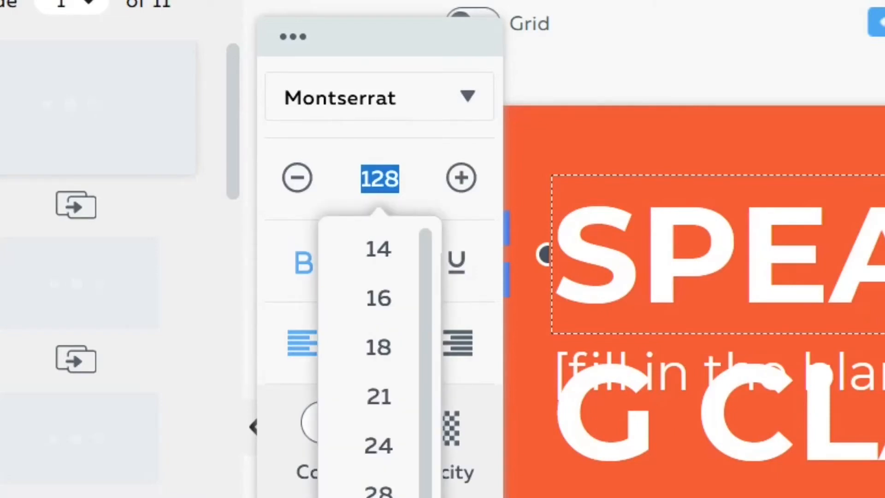
{"action": "type", "text": "72"}
{"action": "key", "text": "Return"}
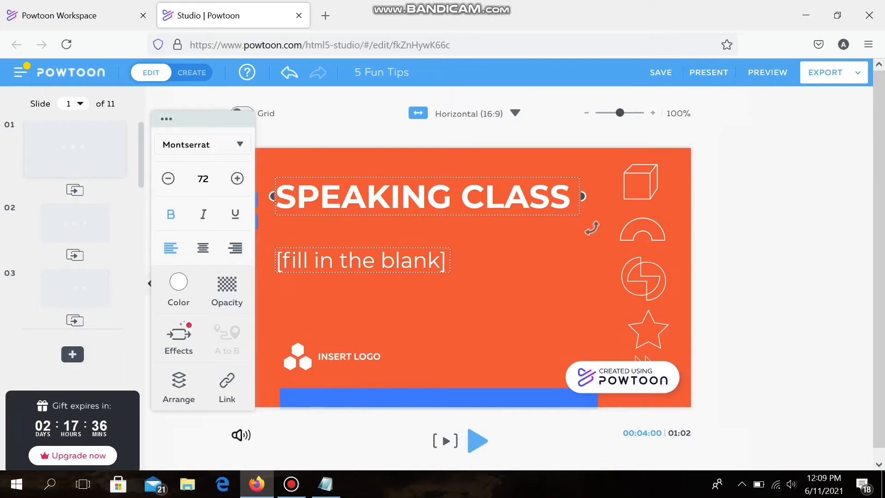
Step: Replace the "[fill in the blank]" subtitle on slide 1 with "SELF INTRODUCTION" copied from the Notepad notes
{"action": "key", "text": "alt+Tab"}
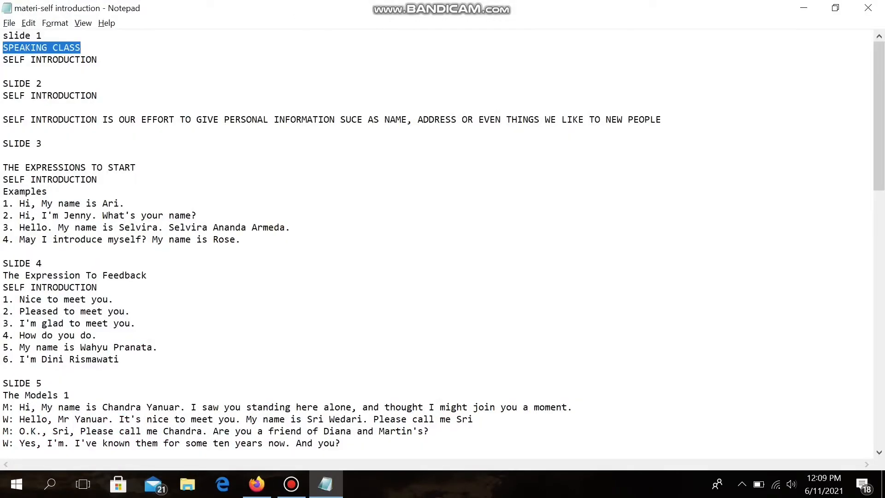
{"action": "left_click_drag", "start_coordinate": [98, 60], "coordinate": [3, 62]}
{"action": "key", "text": "ctrl+c"}
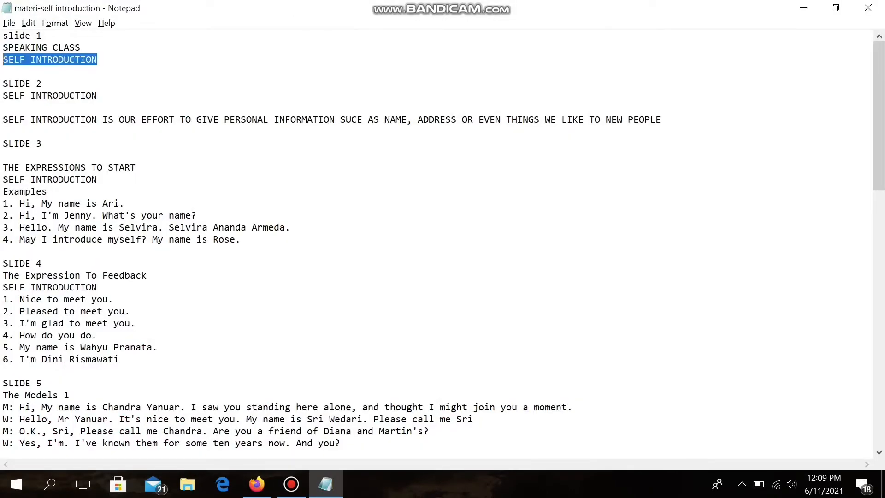
{"action": "key", "text": "alt+Tab"}
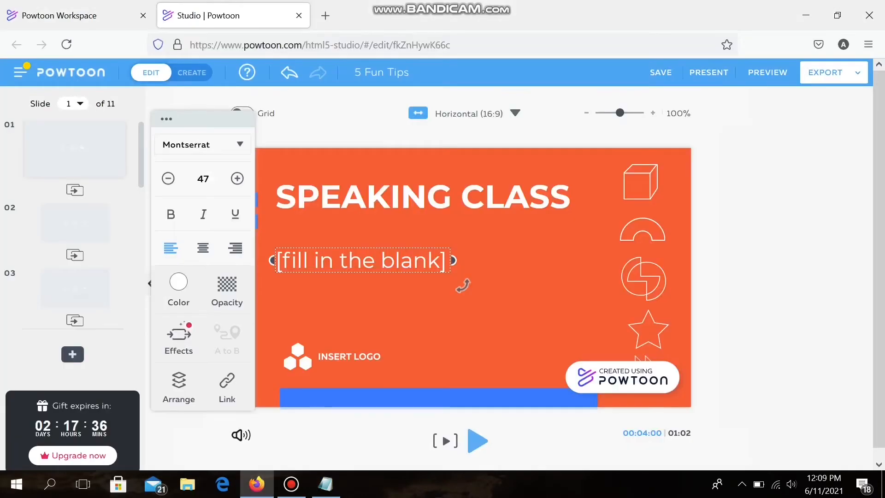
{"action": "key", "text": "ctrl+a"}
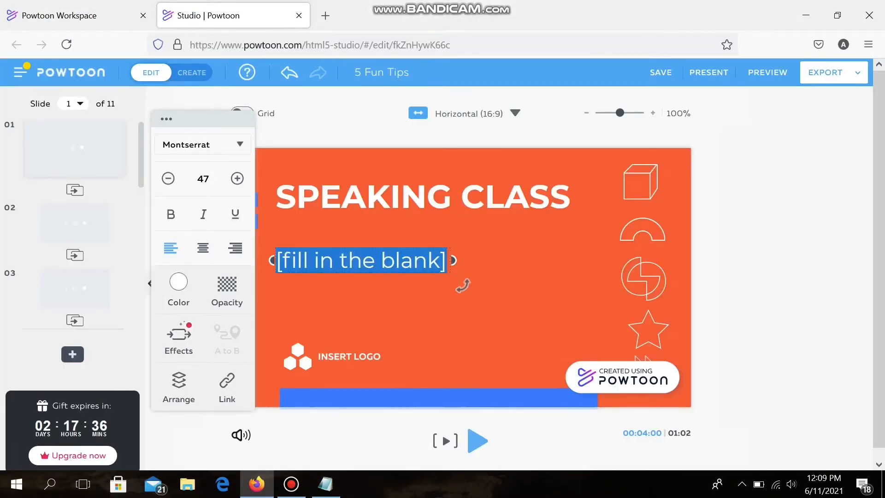
{"action": "key", "text": "ctrl+v"}
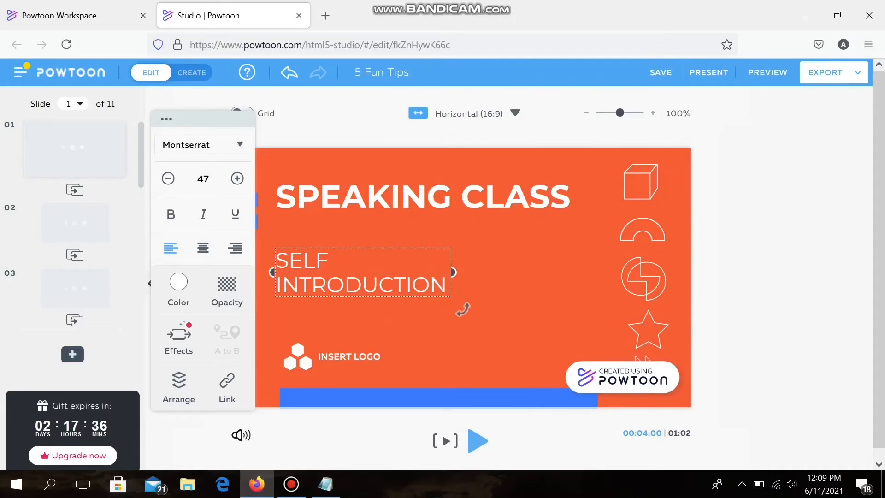
{"action": "left_click", "coordinate": [516, 295]}
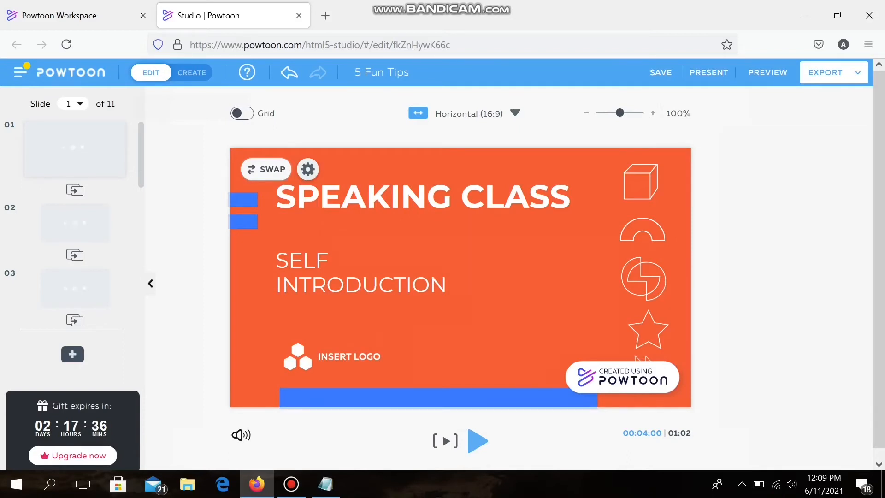
Step: Switch the studio from Edit to Create mode for full timeline control
{"action": "left_click", "coordinate": [191, 72]}
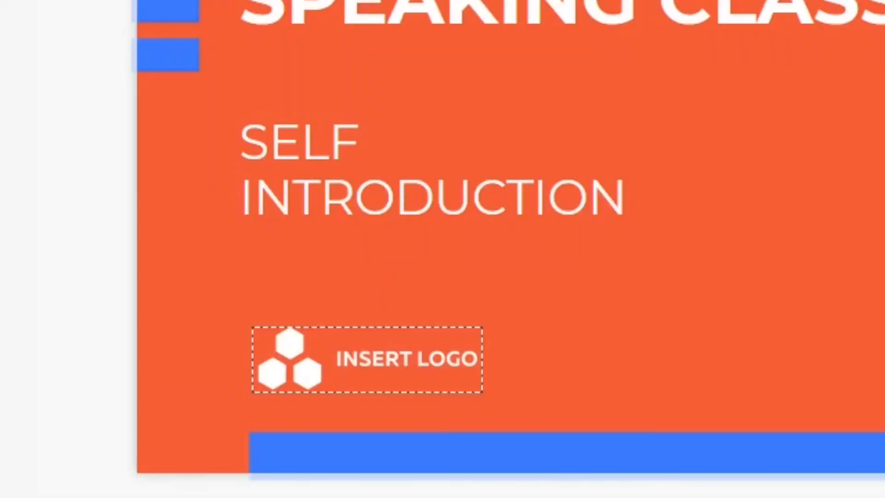
Step: Delete the "INSERT LOGO" placeholder from slide 1
{"action": "left_click", "coordinate": [367, 359]}
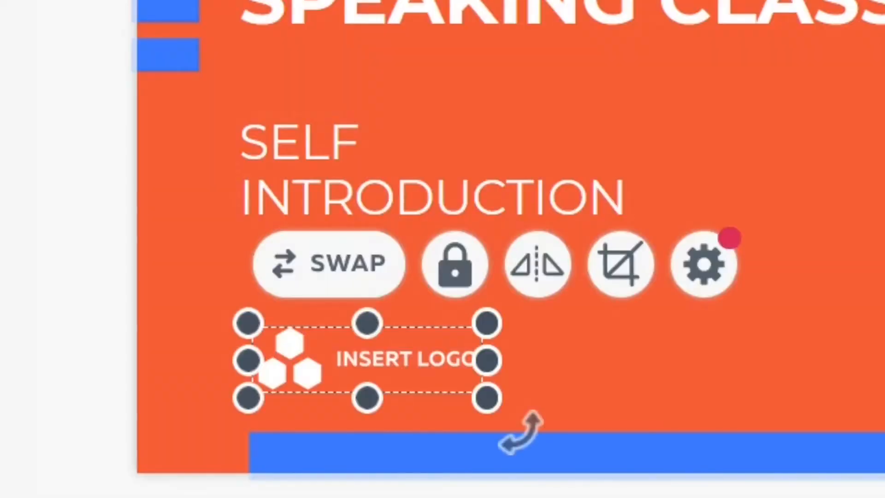
{"action": "right_click", "coordinate": [318, 366]}
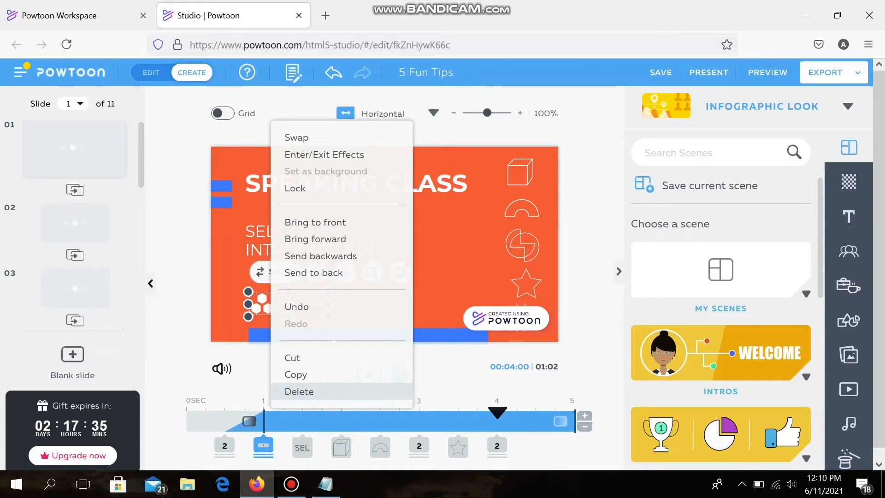
{"action": "left_click", "coordinate": [299, 392]}
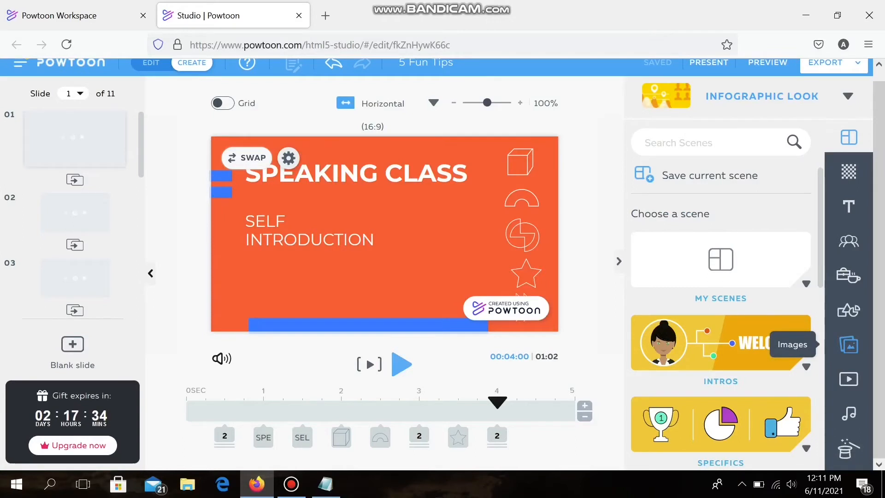
Step: Upload the "hands logo" image from the fireworks folder and add it to slide 1
{"action": "left_click", "coordinate": [822, 280]}
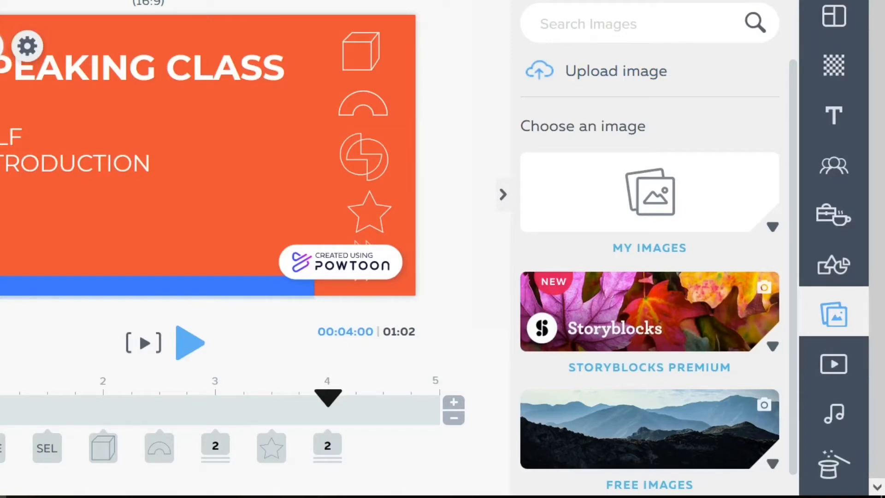
{"action": "scroll", "coordinate": [649, 272], "scroll_direction": "down", "scroll_amount": 1}
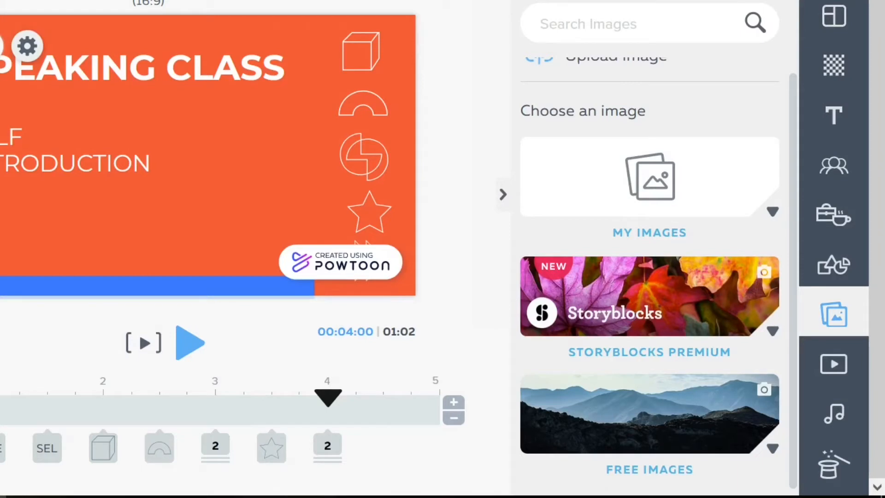
{"action": "scroll", "coordinate": [649, 272], "scroll_direction": "up", "scroll_amount": 1}
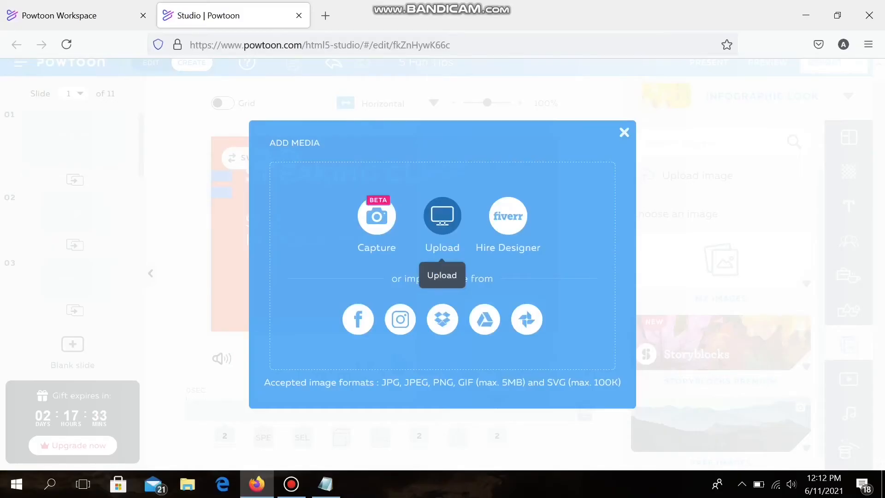
{"action": "left_click", "coordinate": [441, 215]}
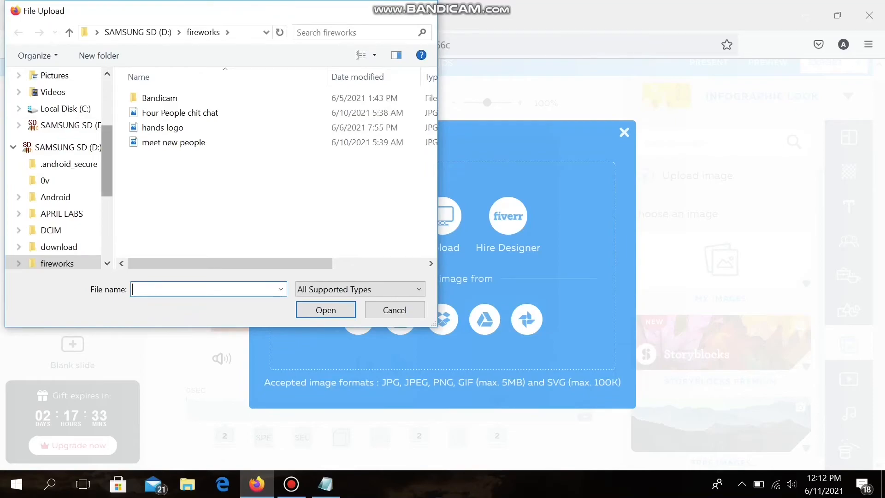
{"action": "scroll", "coordinate": [92, 253], "scroll_direction": "up", "scroll_amount": 3}
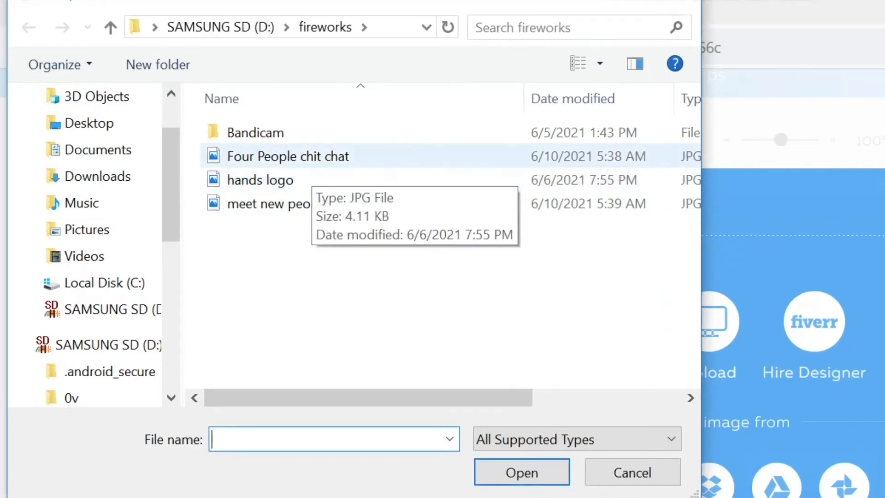
{"action": "left_click", "coordinate": [285, 156]}
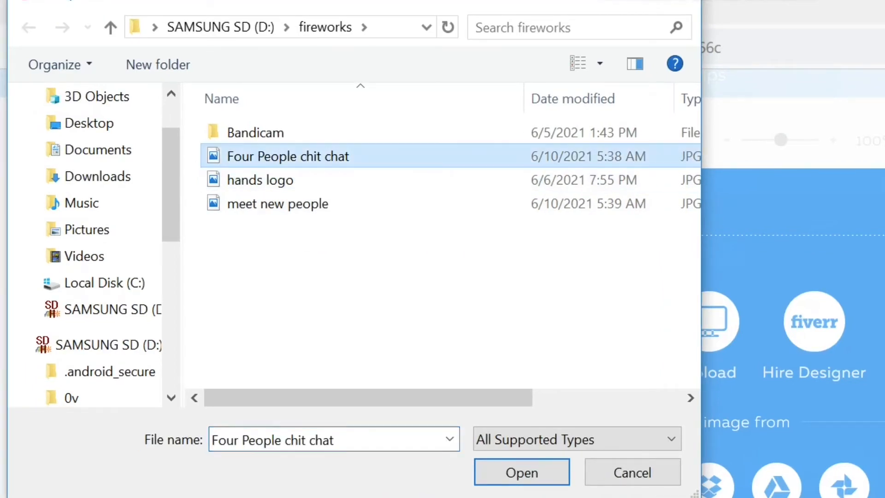
{"action": "left_click", "coordinate": [277, 181]}
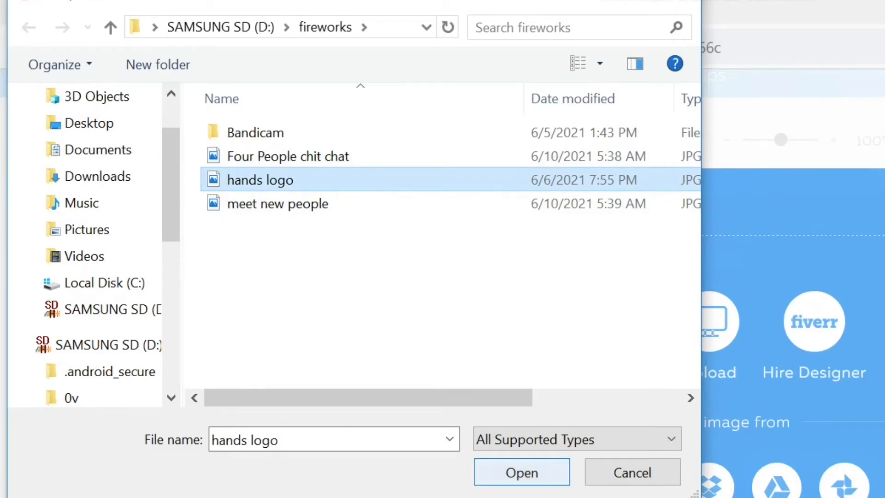
{"action": "left_click", "coordinate": [521, 472]}
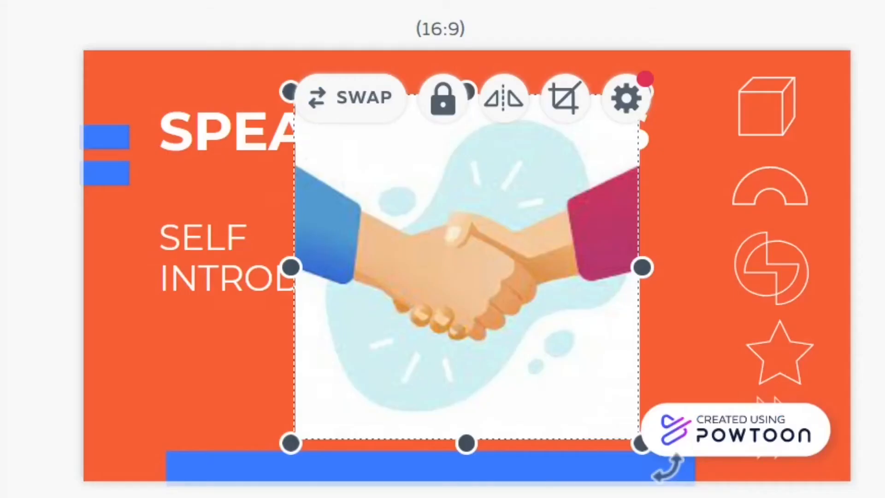
Step: Shrink the handshake image and place it beside the "SELF INTRODUCTION" subtitle on slide 1
{"action": "left_click_drag", "start_coordinate": [642, 442], "coordinate": [533, 332]}
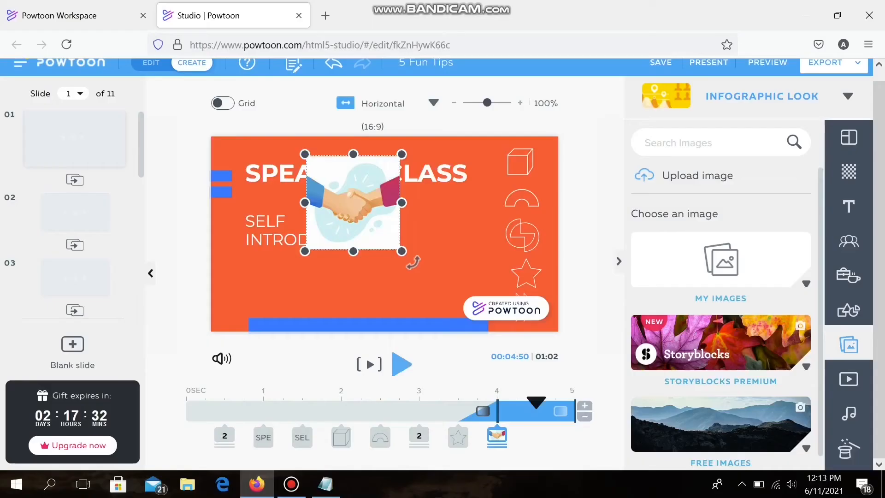
{"action": "left_click_drag", "start_coordinate": [401, 252], "coordinate": [401, 250]}
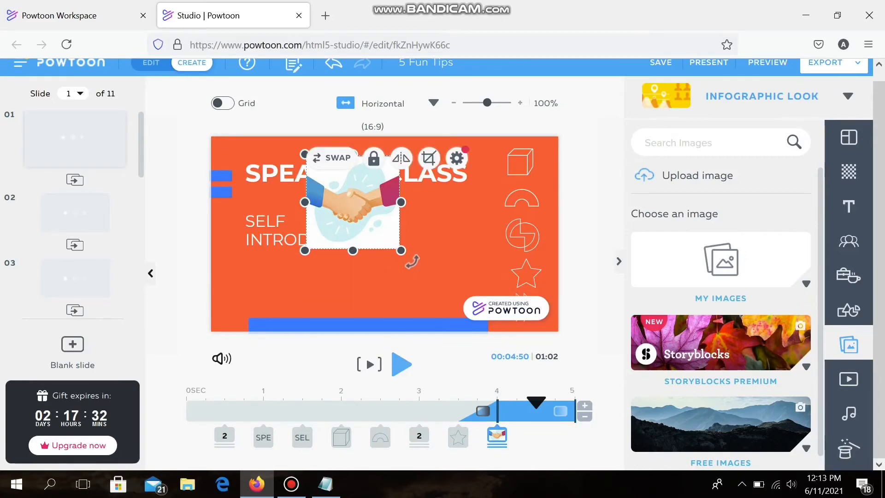
{"action": "left_click_drag", "start_coordinate": [353, 202], "coordinate": [435, 263]}
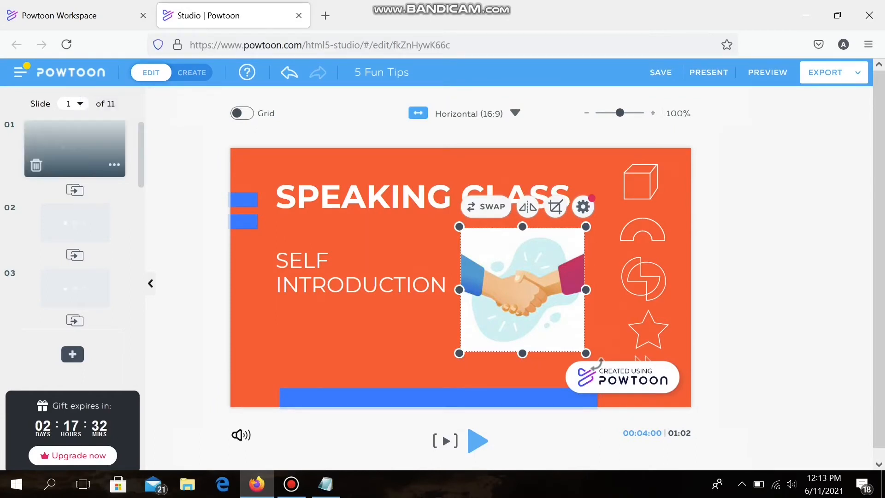
Step: Replace the "Have you ever heard of" title on slide 2 with "SELF INTRODUCTION" copied from the Notepad notes
{"action": "left_click", "coordinate": [75, 223]}
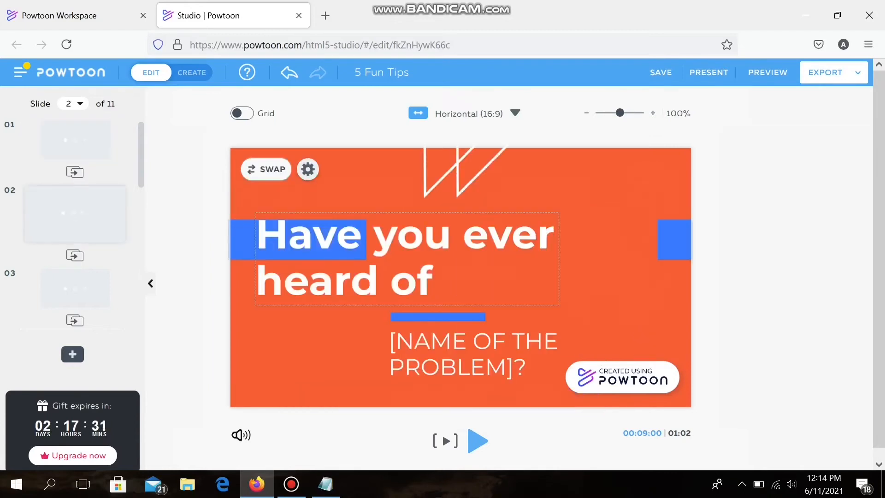
{"action": "left_click", "coordinate": [407, 259]}
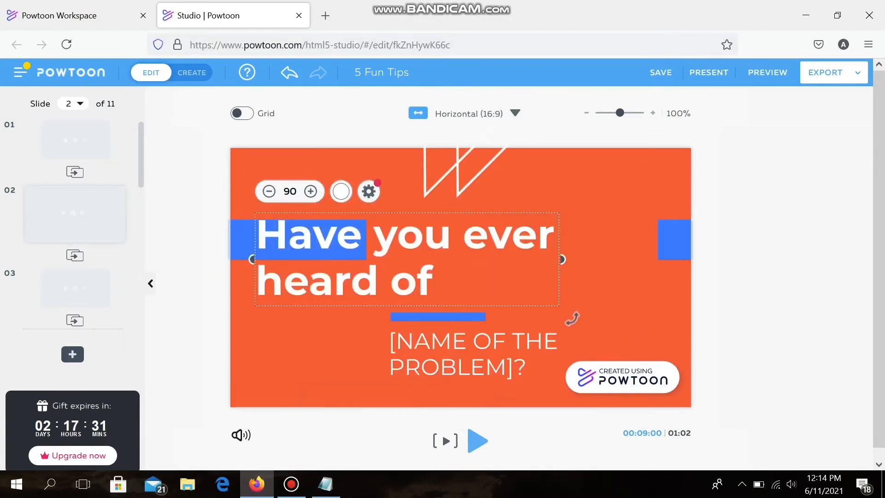
{"action": "key", "text": "ctrl+a"}
{"action": "key", "text": "alt+Tab"}
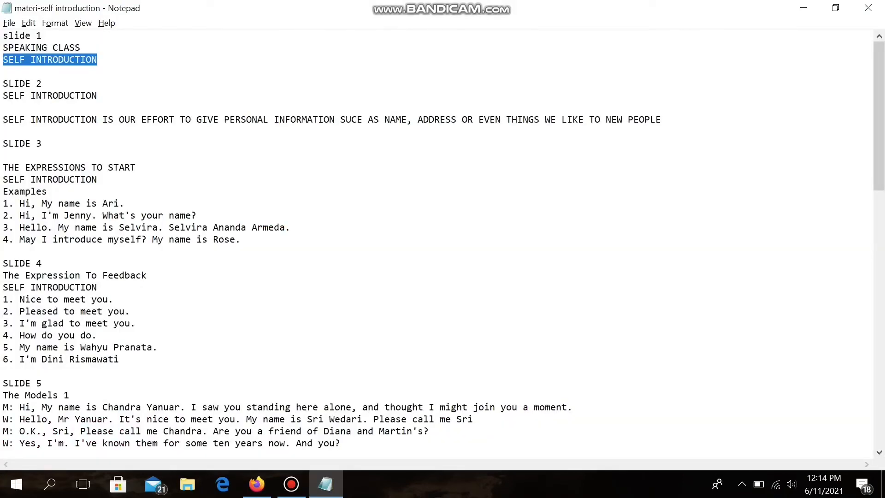
{"action": "left_click_drag", "start_coordinate": [97, 95], "coordinate": [2, 96]}
{"action": "key", "text": "ctrl+c"}
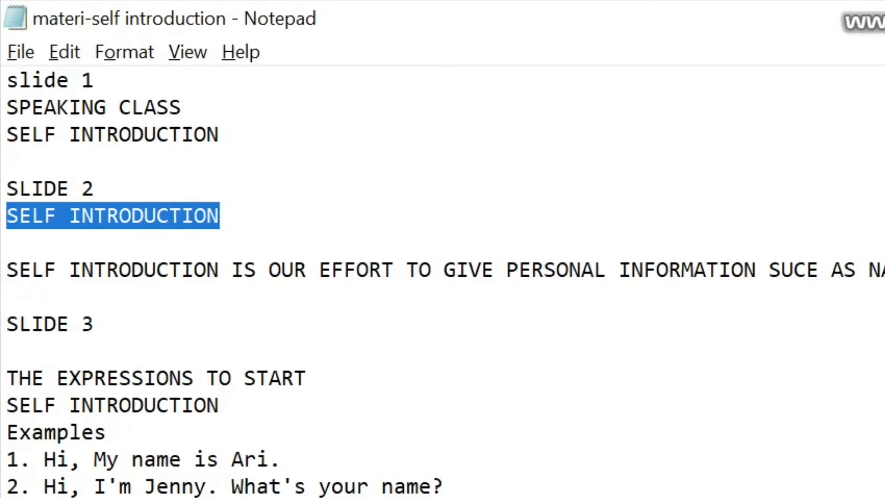
{"action": "key", "text": "alt+Tab"}
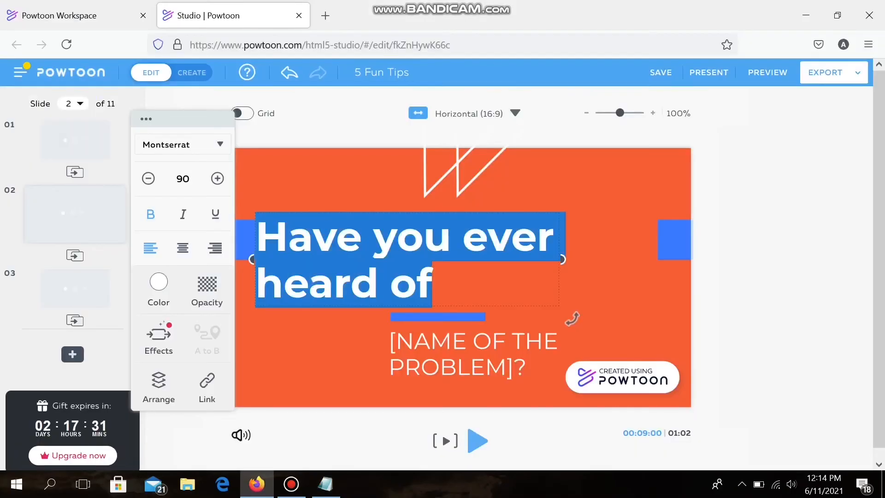
{"action": "key", "text": "ctrl+v"}
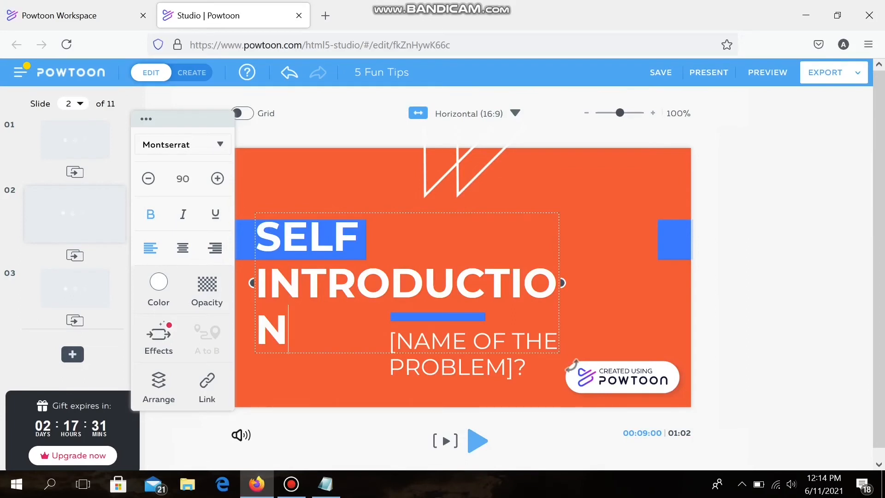
Step: Reduce the font size of slide 2's "SELF INTRODUCTION" title so it fits on one line
{"action": "left_click", "coordinate": [183, 178]}
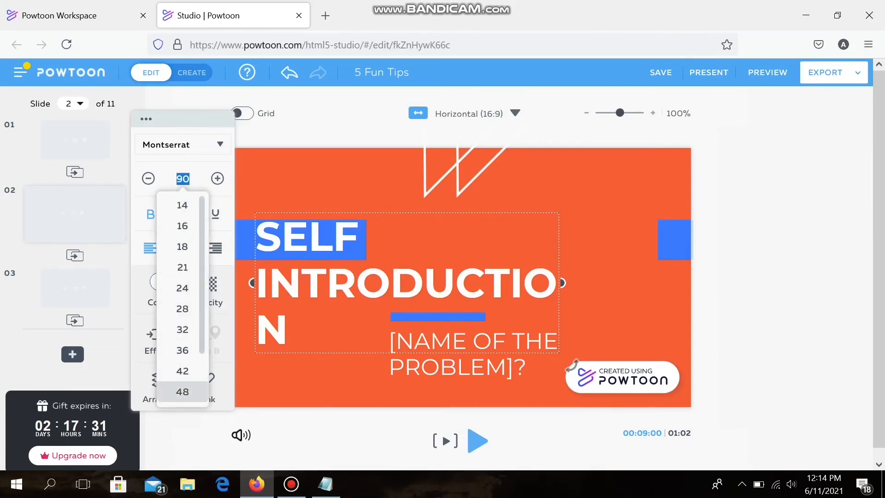
{"action": "scroll", "coordinate": [183, 351], "scroll_direction": "down", "scroll_amount": 2}
{"action": "left_click", "coordinate": [182, 351]}
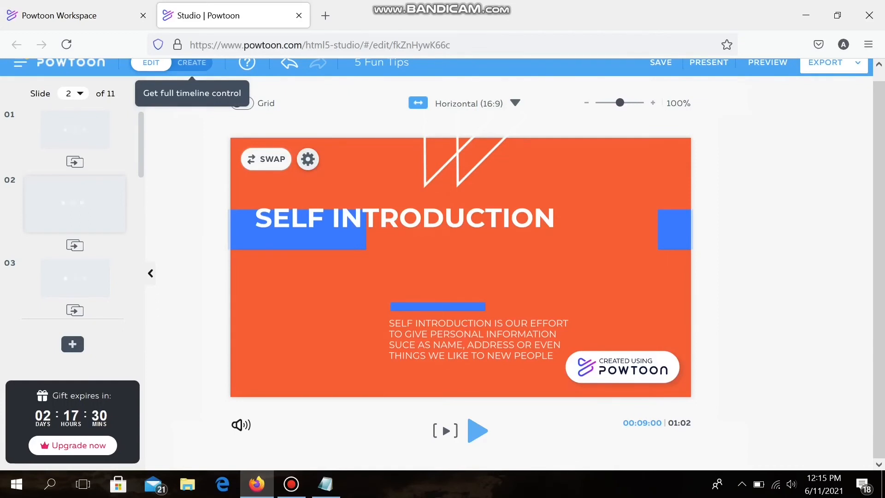
Step: In Create mode, extend slide 2's duration to 9 seconds and move the playhead toward the end of its timeline
{"action": "left_click", "coordinate": [191, 63]}
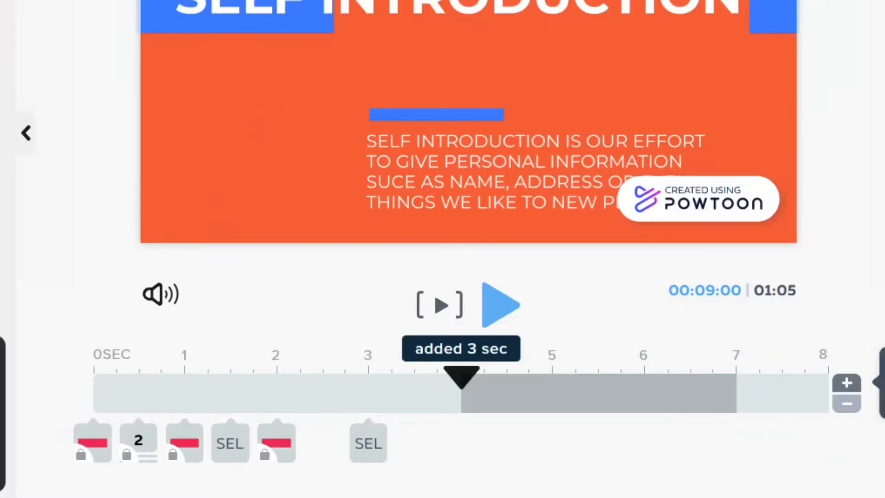
{"action": "left_click", "coordinate": [846, 383]}
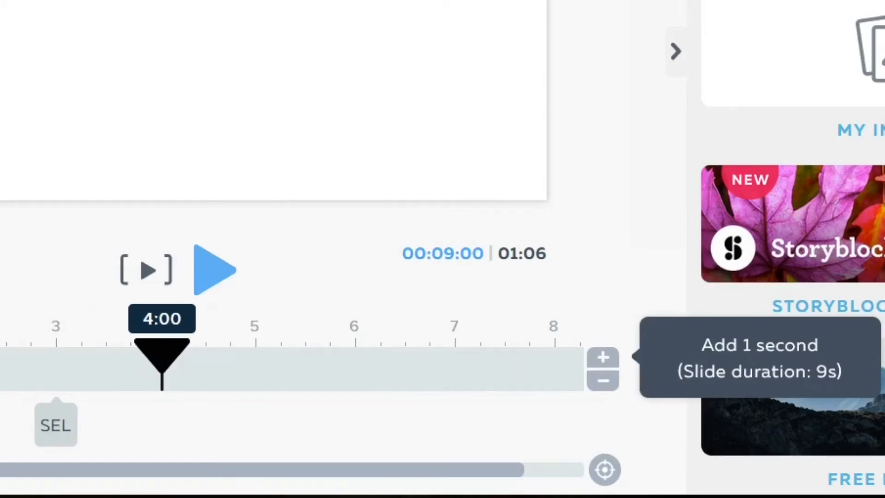
{"action": "left_click_drag", "start_coordinate": [162, 353], "coordinate": [456, 354]}
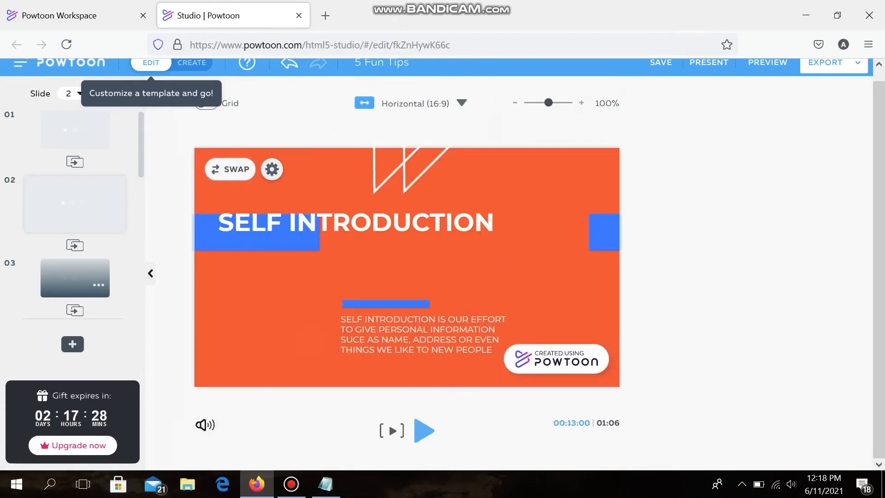
Step: Copy "THE EXPRESSIONS TO START" from the Notepad notes and paste it as the heading of slide 3
{"action": "key", "text": "alt+Tab"}
{"action": "left_click_drag", "start_coordinate": [137, 168], "coordinate": [2, 169]}
{"action": "key", "text": "ctrl+c"}
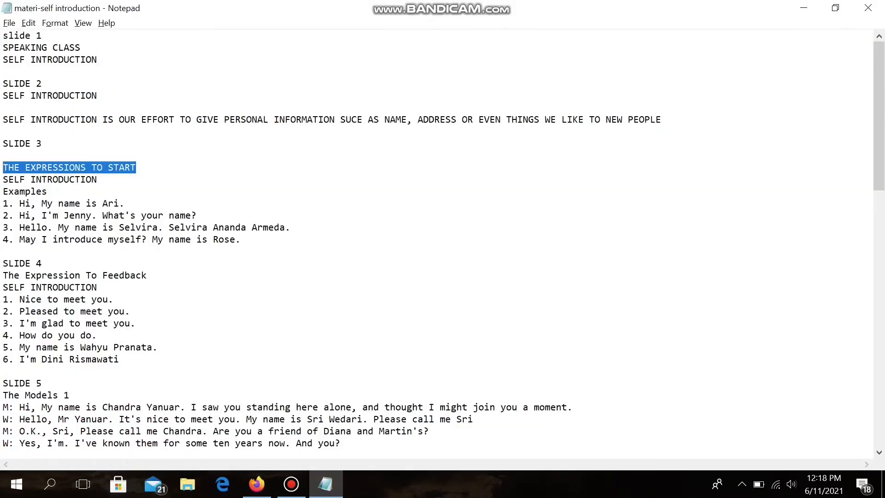
{"action": "key", "text": "alt+Tab"}
{"action": "key", "text": "ctrl+v"}
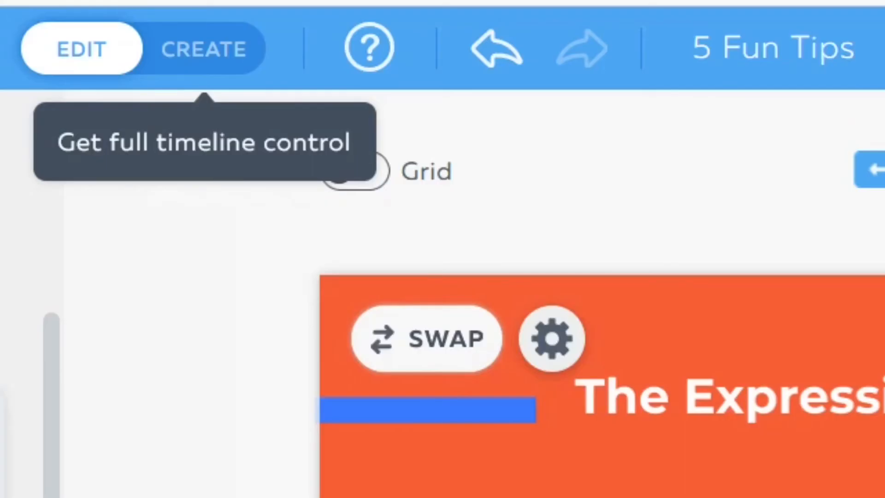
Step: In Create mode, add the Wave pose of the Picto - Free businessman character to slide 4
{"action": "left_click", "coordinate": [203, 49]}
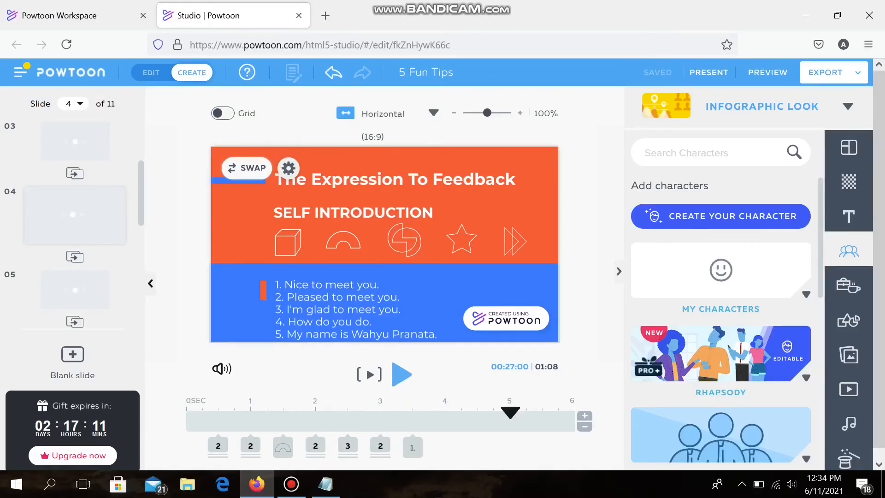
{"action": "scroll", "coordinate": [436, 264], "scroll_direction": "down", "scroll_amount": 1}
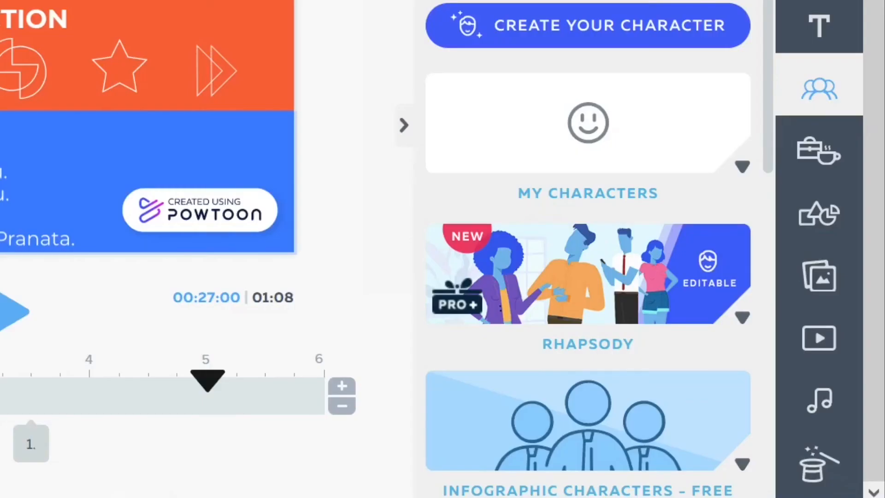
{"action": "scroll", "coordinate": [588, 276], "scroll_direction": "down", "scroll_amount": 2}
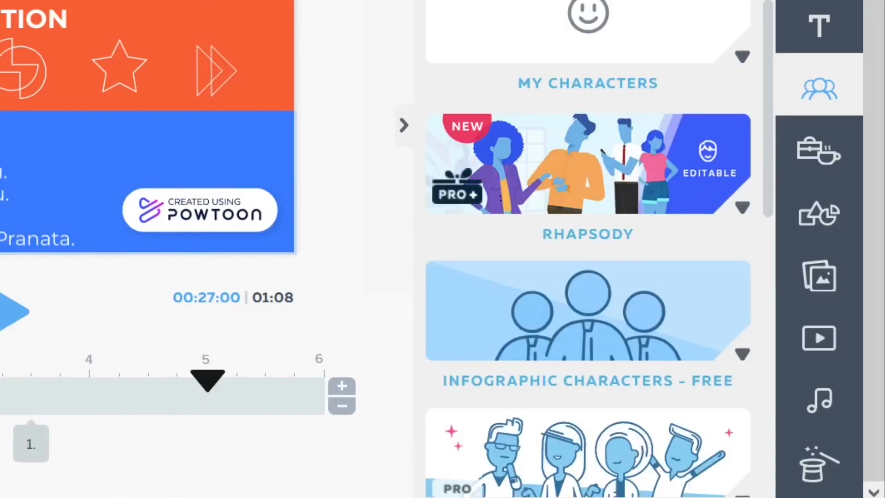
{"action": "scroll", "coordinate": [588, 276], "scroll_direction": "down", "scroll_amount": 2}
{"action": "scroll", "coordinate": [588, 277], "scroll_direction": "down", "scroll_amount": 2}
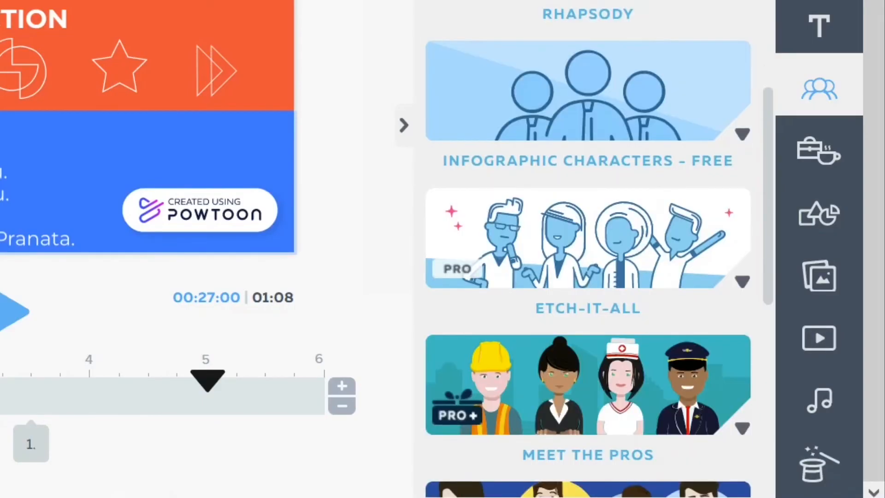
{"action": "scroll", "coordinate": [587, 277], "scroll_direction": "down", "scroll_amount": 2}
{"action": "scroll", "coordinate": [588, 276], "scroll_direction": "down", "scroll_amount": 6}
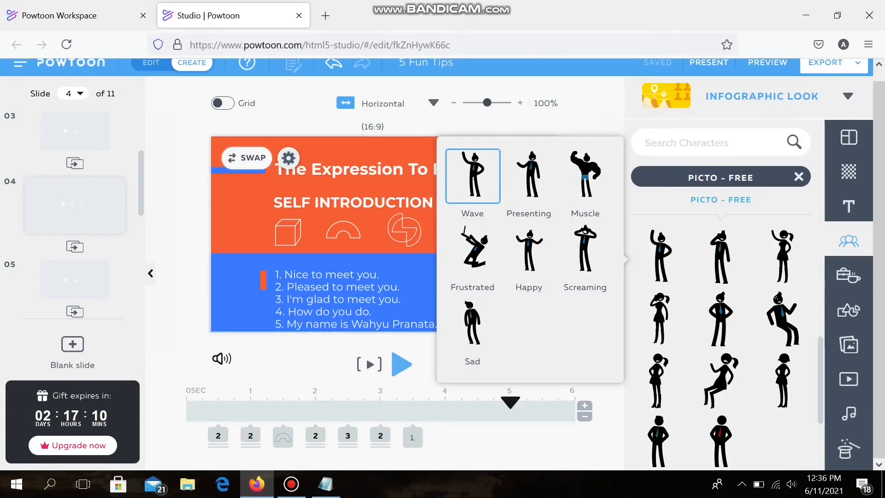
{"action": "left_click", "coordinate": [472, 175]}
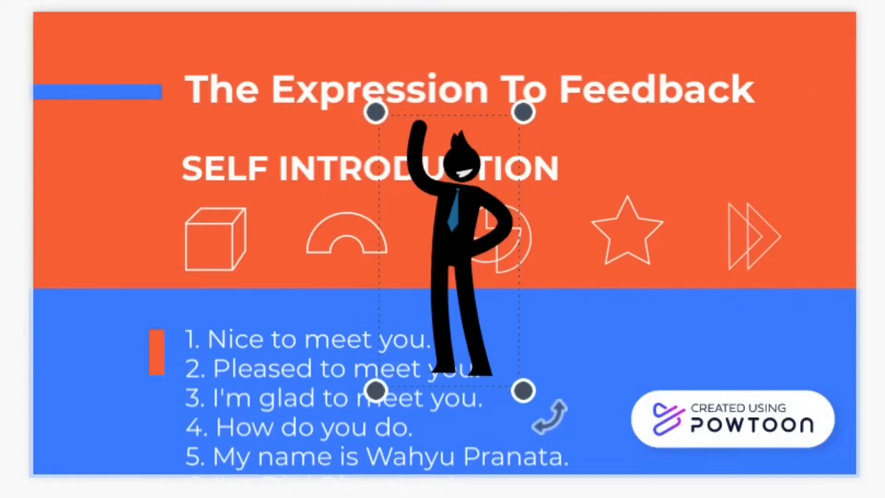
Step: Shrink the waving character on slide 4 and position it just before the numbered list of feedback expressions
{"action": "left_click_drag", "start_coordinate": [376, 111], "coordinate": [416, 192]}
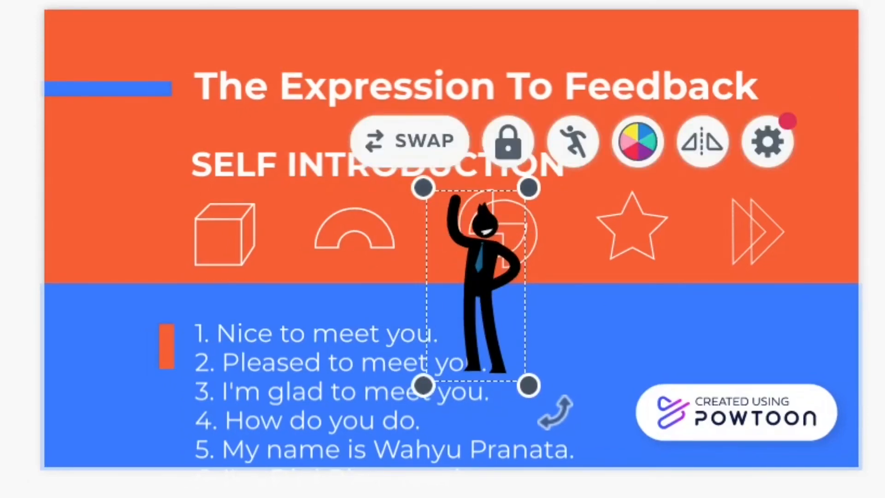
{"action": "left_click_drag", "start_coordinate": [479, 276], "coordinate": [129, 350]}
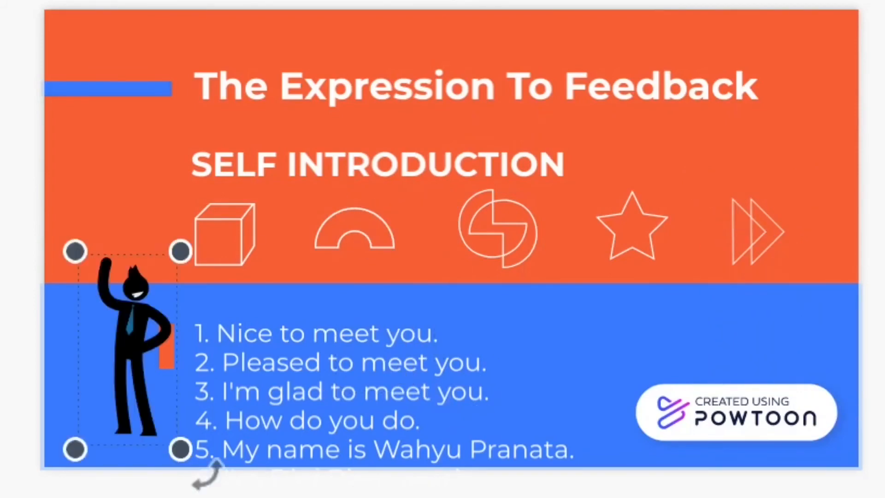
{"action": "key", "text": "Left"}
{"action": "key", "text": "Left"}
{"action": "key", "text": "Left"}
{"action": "key", "text": "Left"}
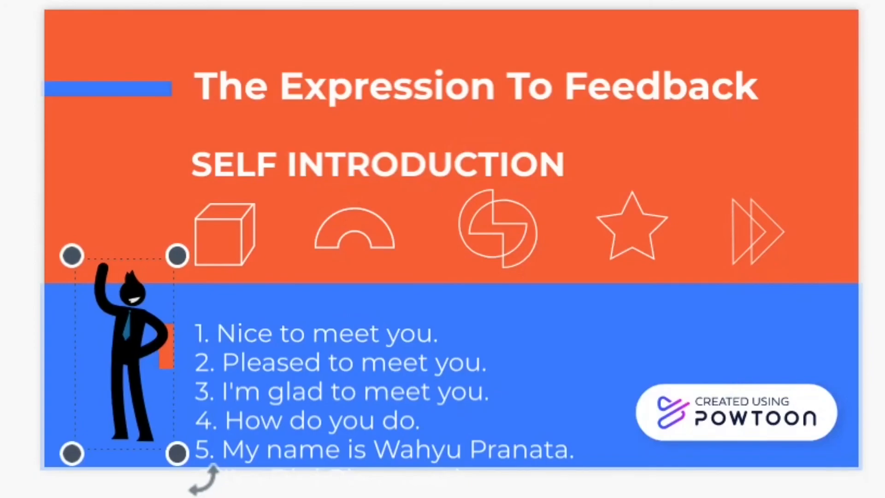
Step: Flip the waving character on slide 4 horizontally and return to Edit mode
{"action": "left_click_drag", "start_coordinate": [237, 284], "coordinate": [243, 281]}
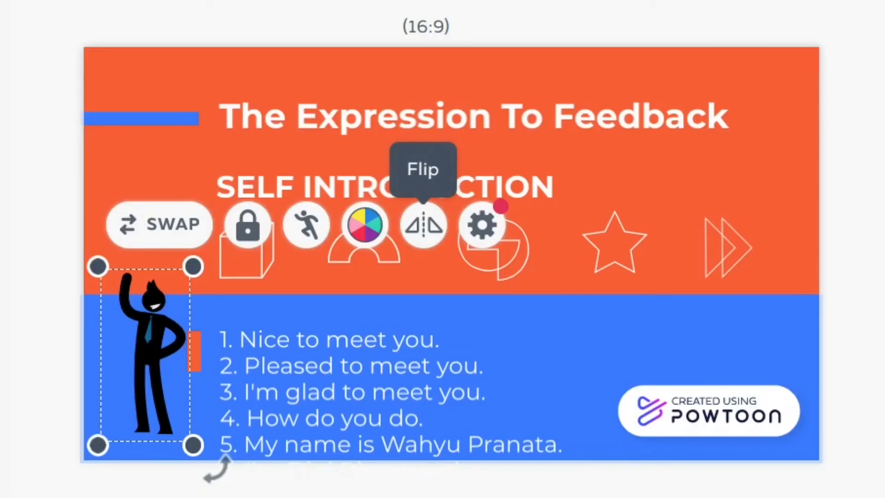
{"action": "left_click", "coordinate": [423, 225]}
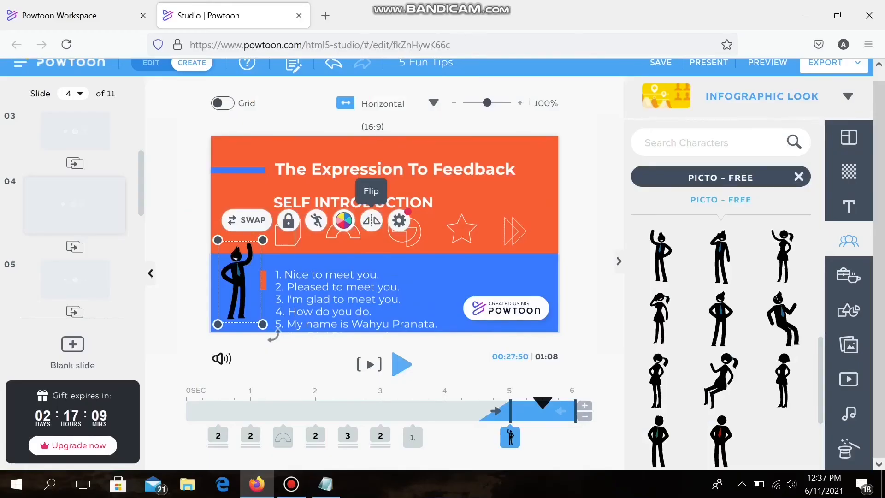
{"action": "left_click", "coordinate": [150, 62]}
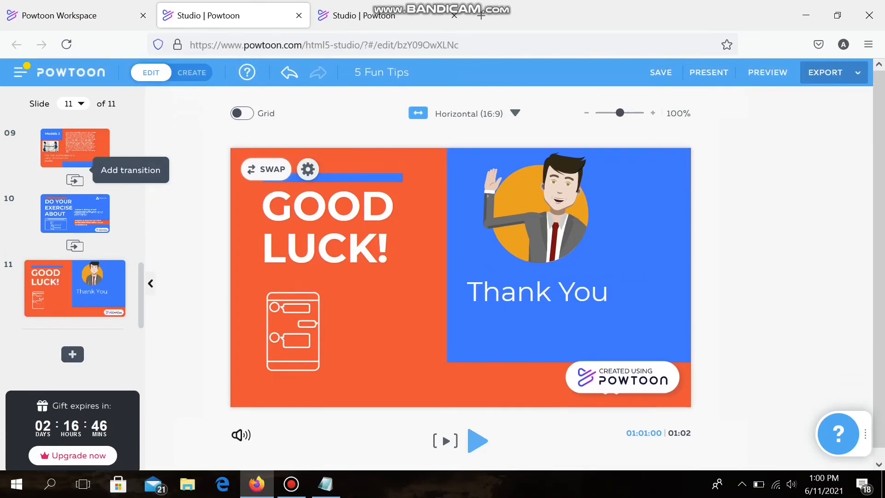
Step: Start exporting the presentation to YouTube, add a Google account for the upload and allow Powtoon to manage its YouTube account
{"action": "left_click", "coordinate": [833, 72]}
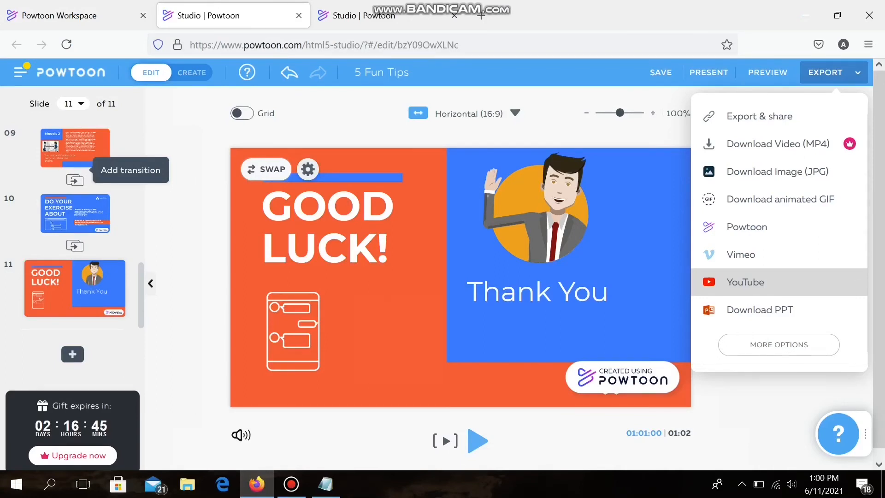
{"action": "left_click", "coordinate": [745, 282]}
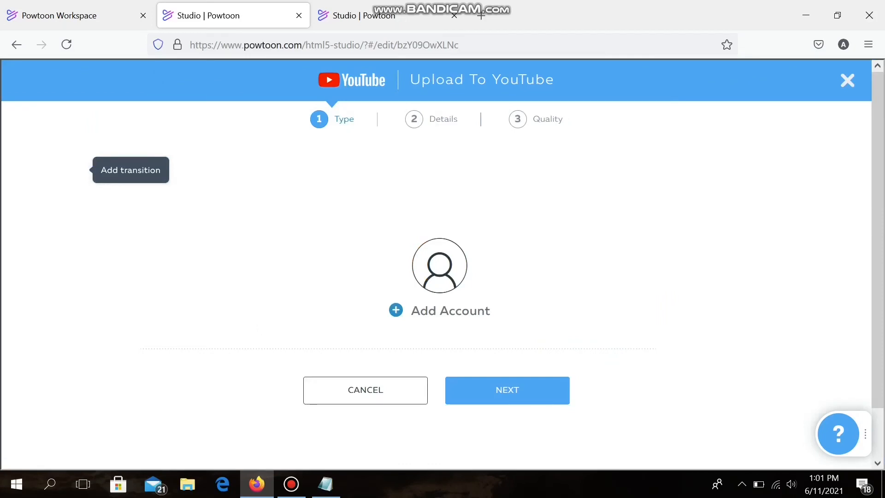
{"action": "left_click", "coordinate": [449, 311]}
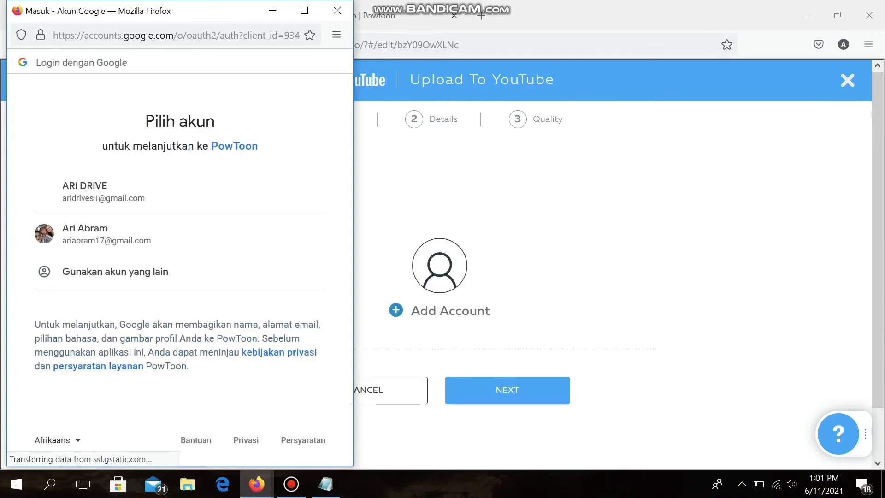
{"action": "left_click", "coordinate": [106, 234]}
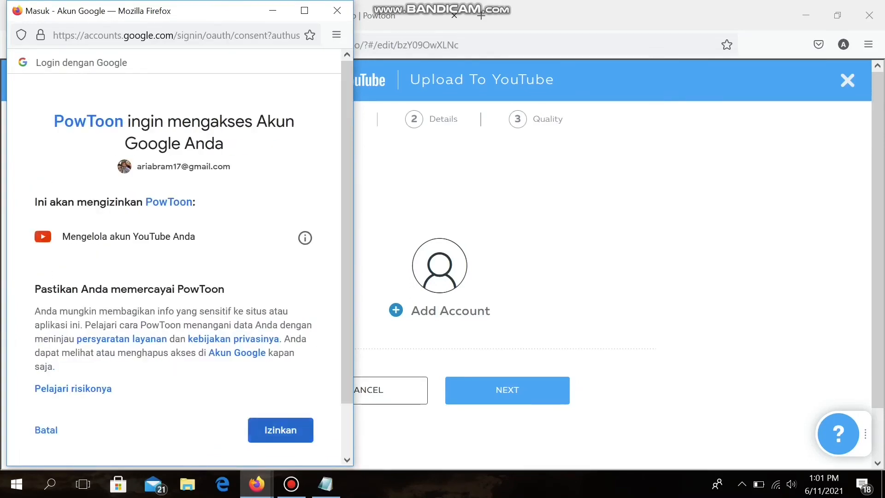
{"action": "left_click", "coordinate": [280, 429]}
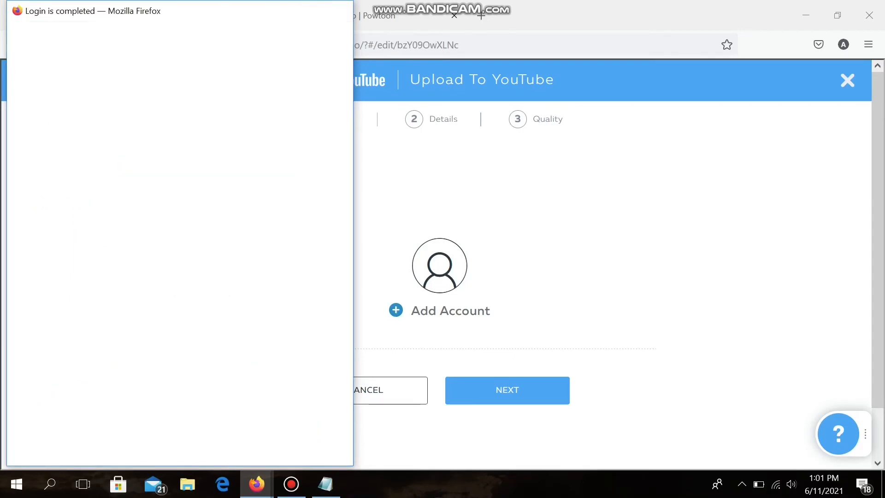
Step: Keep the YouTube privacy at Public for the connected account and continue to the video details
{"action": "scroll", "coordinate": [436, 264], "scroll_direction": "down", "scroll_amount": 2}
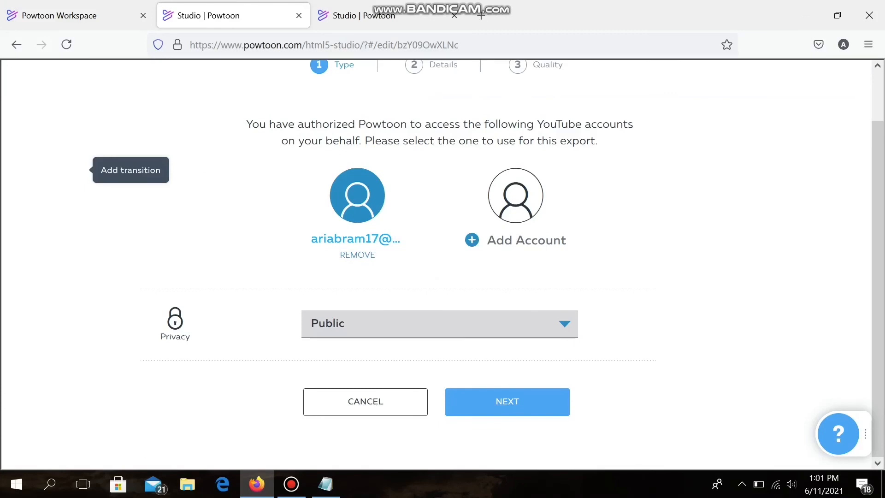
{"action": "scroll", "coordinate": [436, 264], "scroll_direction": "up", "scroll_amount": 2}
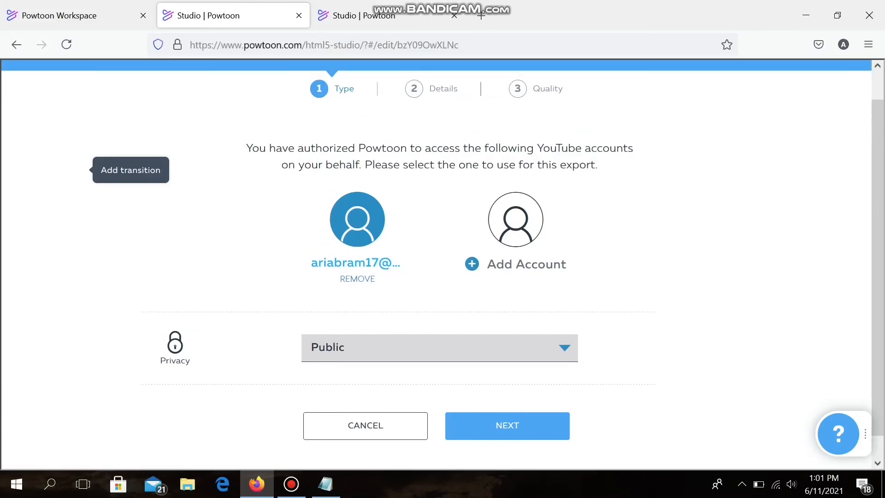
{"action": "scroll", "coordinate": [436, 264], "scroll_direction": "down", "scroll_amount": 2}
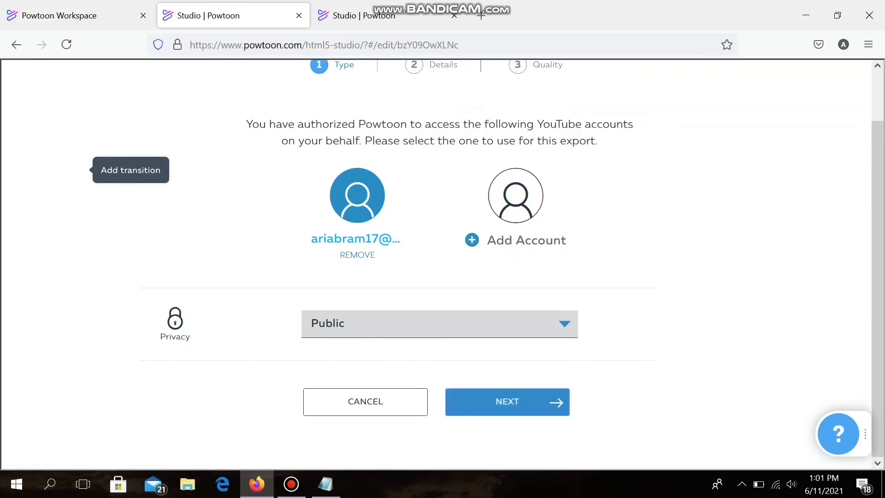
{"action": "left_click", "coordinate": [507, 402]}
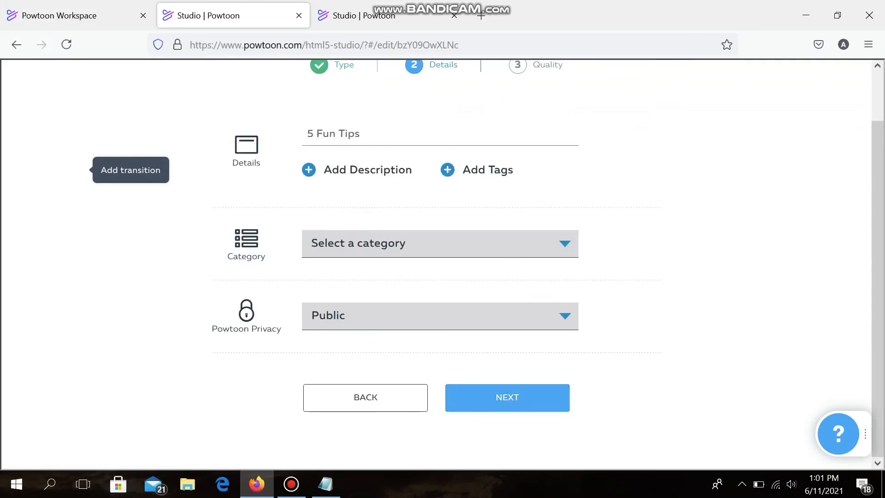
Step: Set the video's category to Education and its Powtoon privacy to Public
{"action": "left_click", "coordinate": [440, 238]}
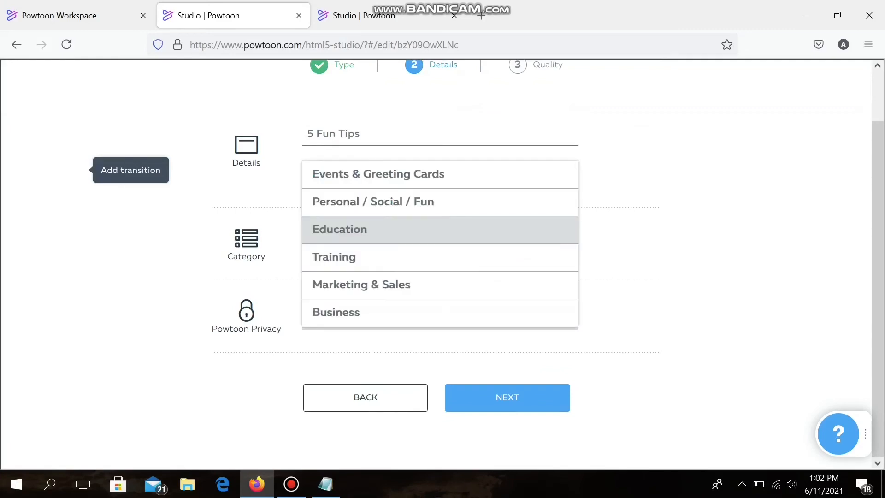
{"action": "left_click", "coordinate": [440, 229]}
{"action": "left_click", "coordinate": [440, 316]}
{"action": "left_click", "coordinate": [440, 288]}
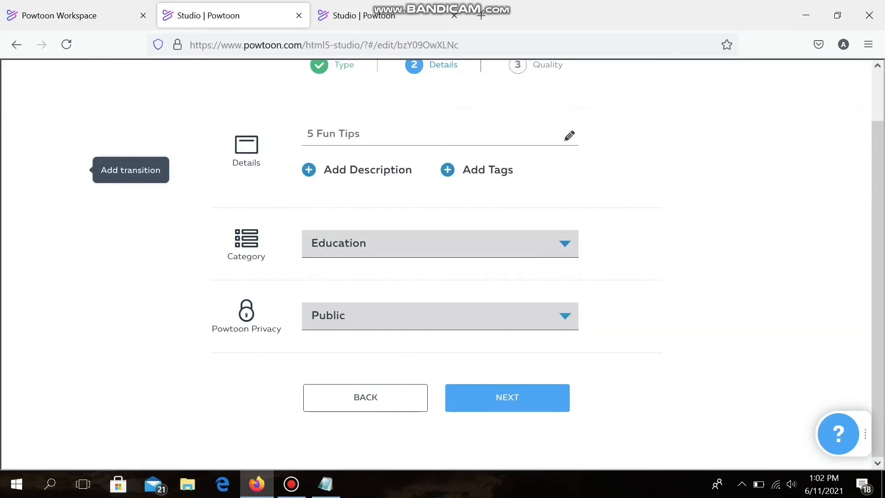
Step: Retitle the video "speaking class - self introduction" and upload it to YouTube in HD Quality 720p with watermarks
{"action": "triple_click", "coordinate": [364, 134]}
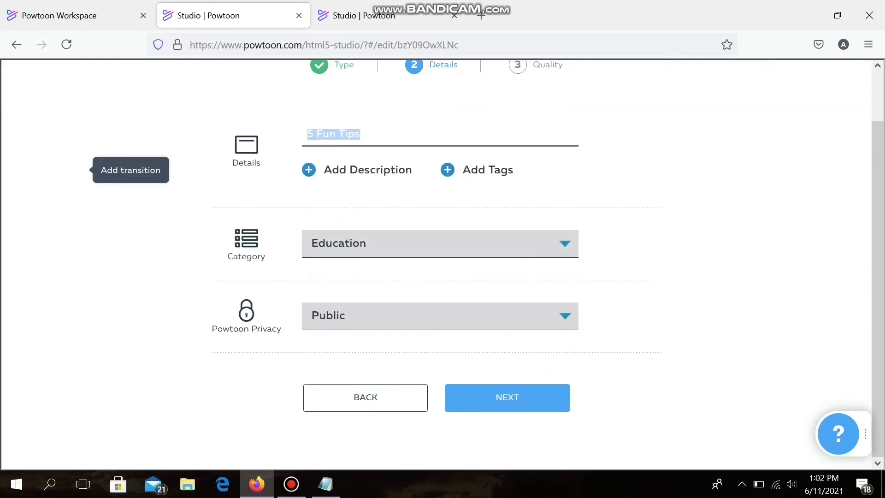
{"action": "key", "text": "BackSpace"}
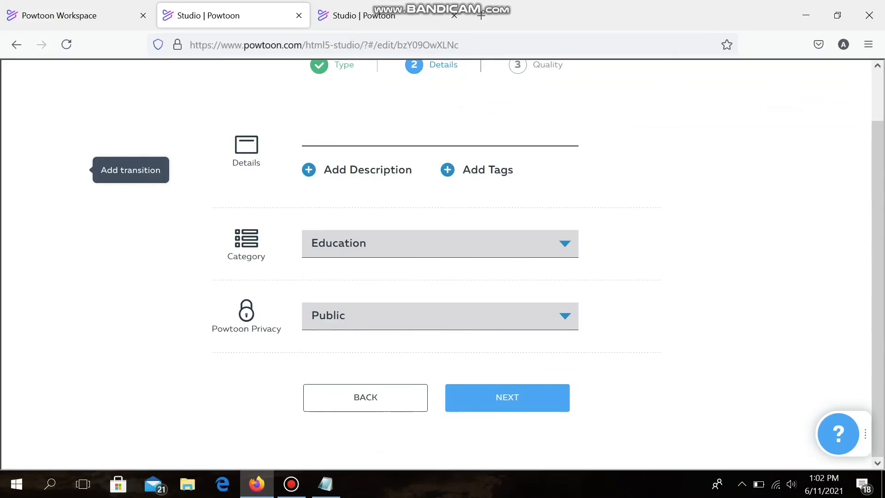
{"action": "type", "text": "speaking clas"}
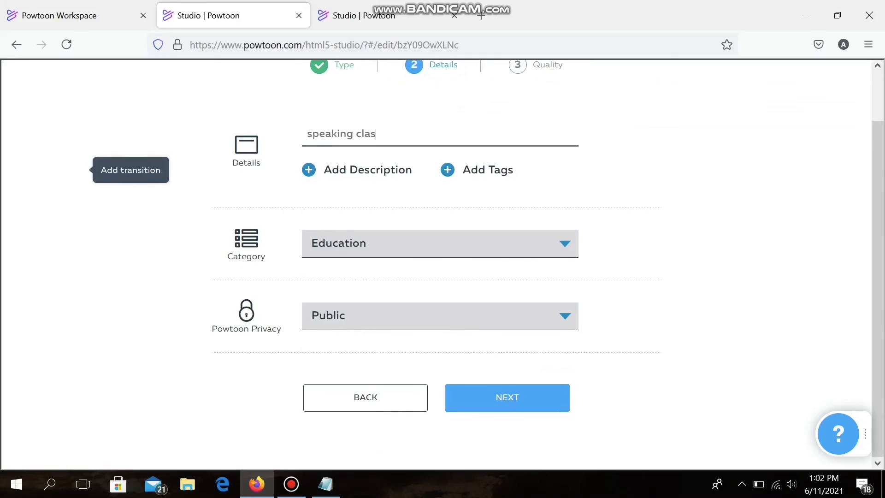
{"action": "type", "text": "s - self"}
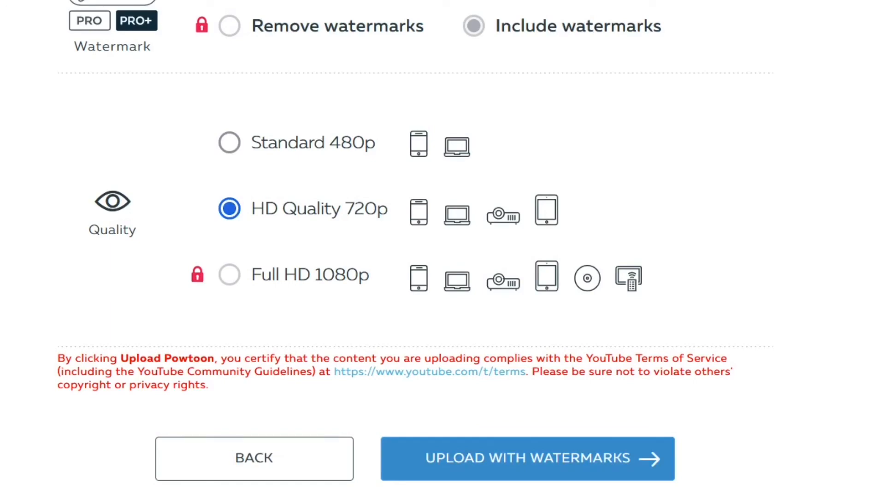
{"action": "left_click", "coordinate": [528, 458]}
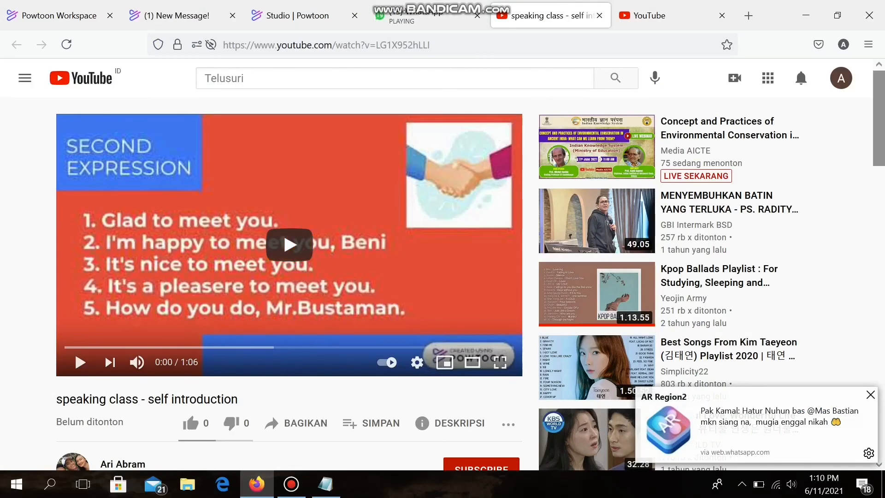
Step: Play the uploaded "speaking class - self introduction" video on YouTube and lower the system volume to 20
{"action": "left_click", "coordinate": [80, 362]}
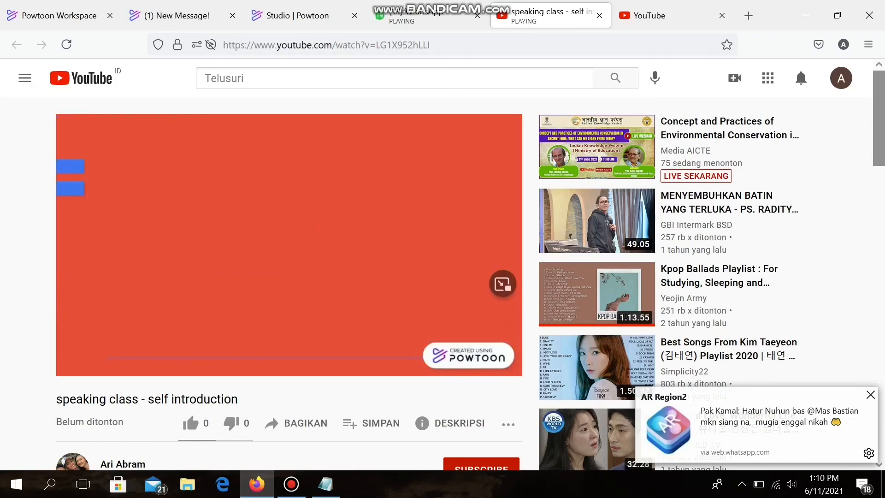
{"action": "key", "text": "XF86AudioLowerVolume"}
{"action": "key", "text": "XF86AudioLowerVolume"}
{"action": "key", "text": "XF86AudioLowerVolume"}
{"action": "key", "text": "XF86AudioLowerVolume"}
{"action": "key", "text": "XF86AudioLowerVolume"}
{"action": "key", "text": "XF86AudioLowerVolume"}
{"action": "key", "text": "XF86AudioLowerVolume"}
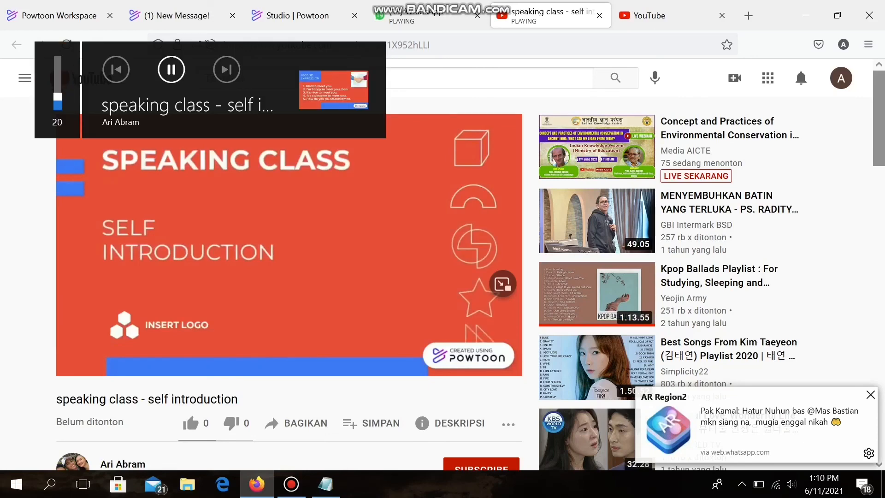